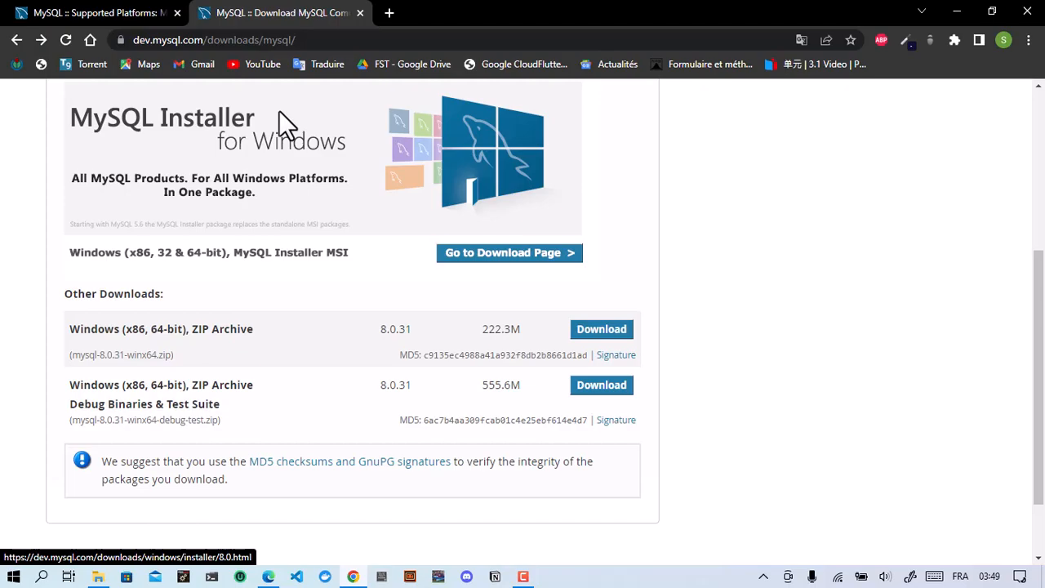
Step: Check the Supported Platforms table for Windows 10 and 11 x86_64 support, then return to downloads
left_click(116, 14)
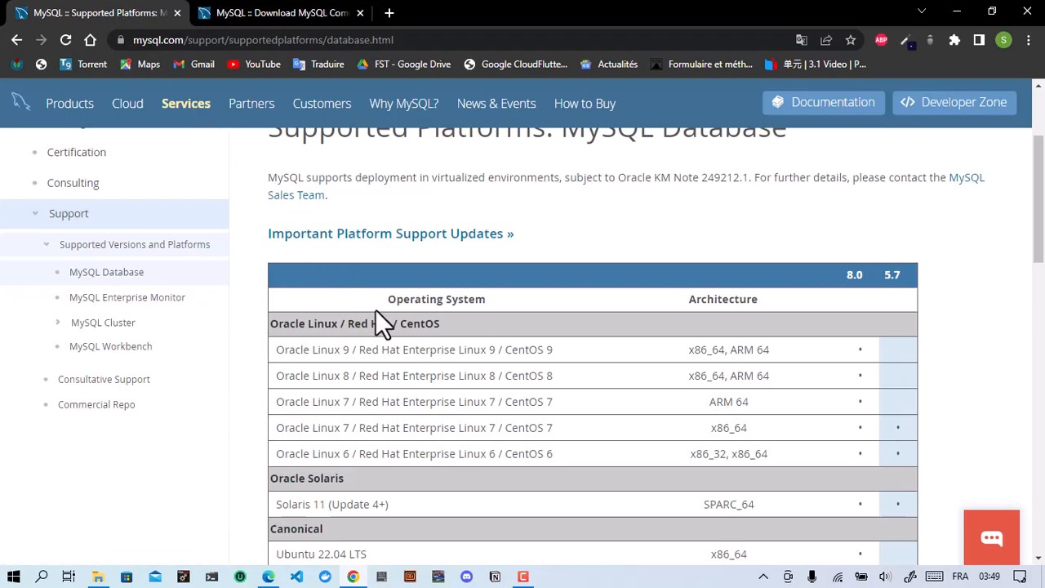
scroll(375, 310, "down", 7)
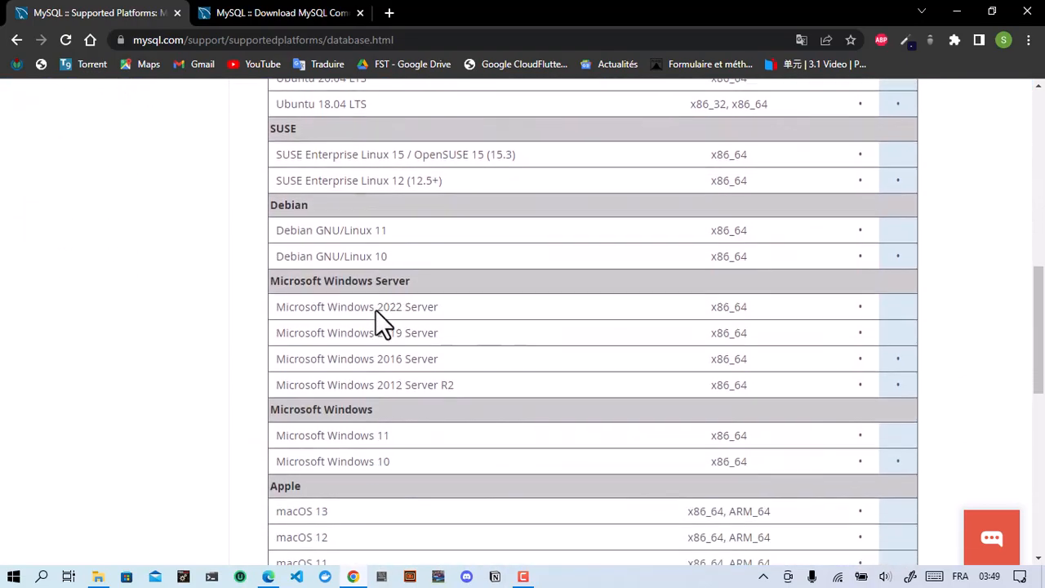
scroll(375, 318, "down", 1)
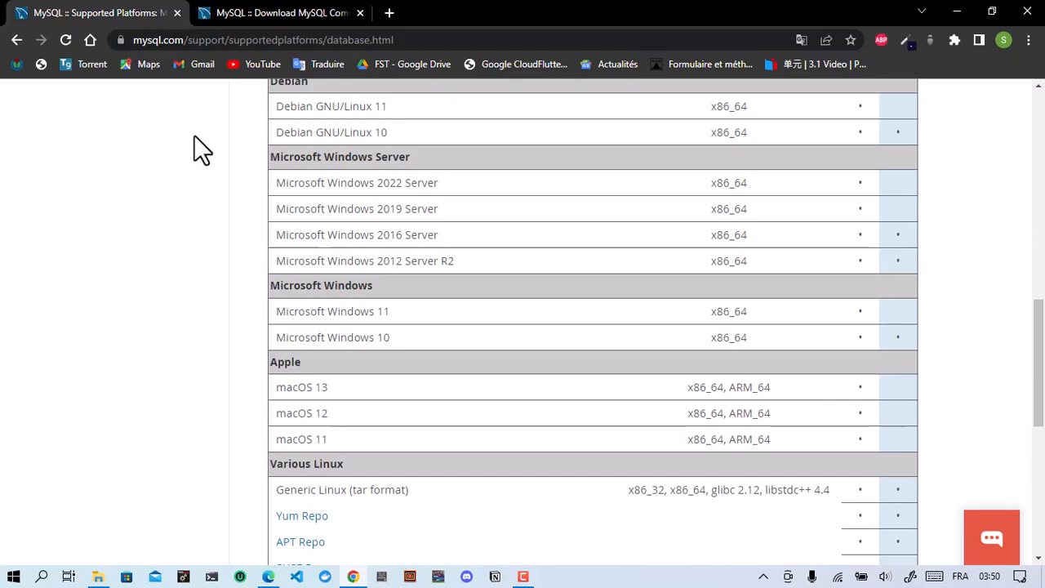
left_click(233, 13)
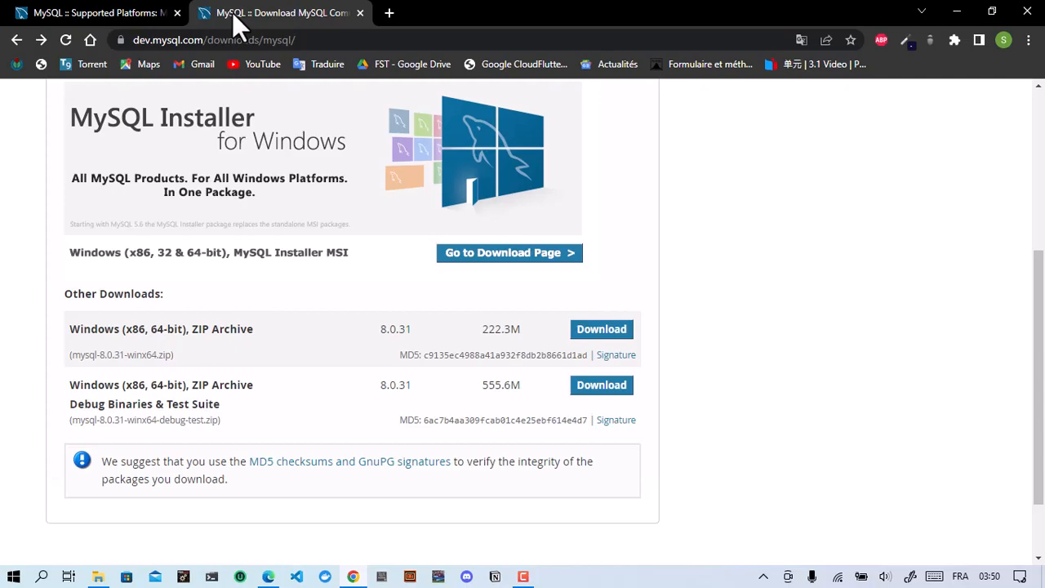
Step: Open the MySQL Installer 8.0.31 download page and download the 431.7M full MSI installer
left_click(462, 259)
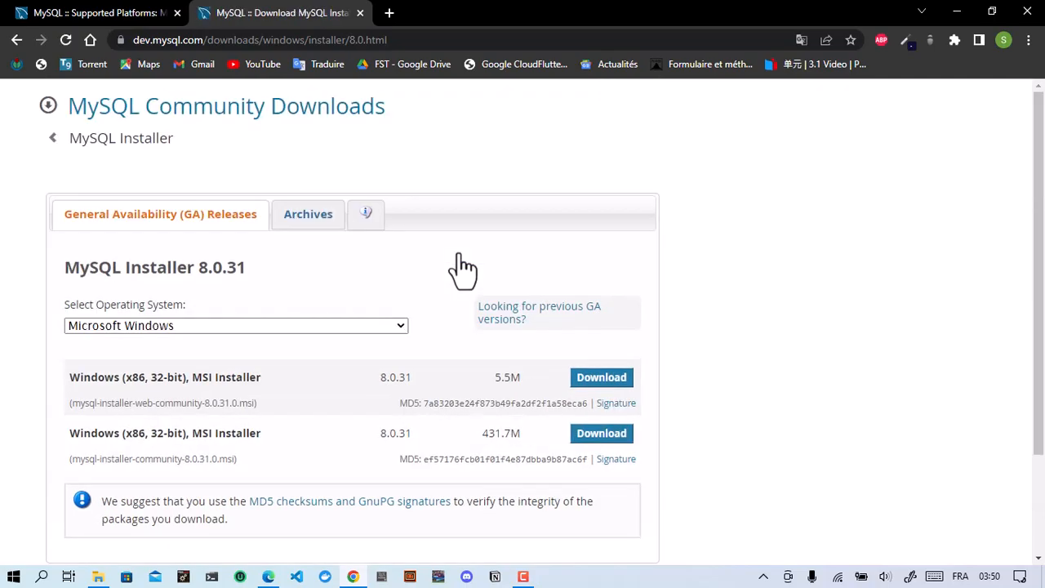
scroll(436, 356, "down", 2)
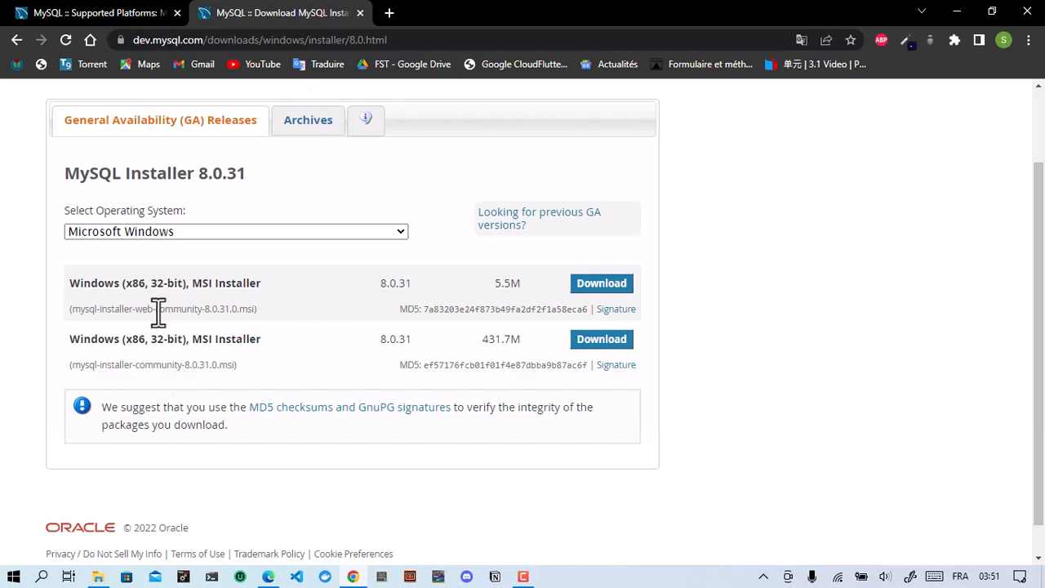
left_click_drag(157, 313, 133, 312)
left_click(246, 339)
left_click(600, 339)
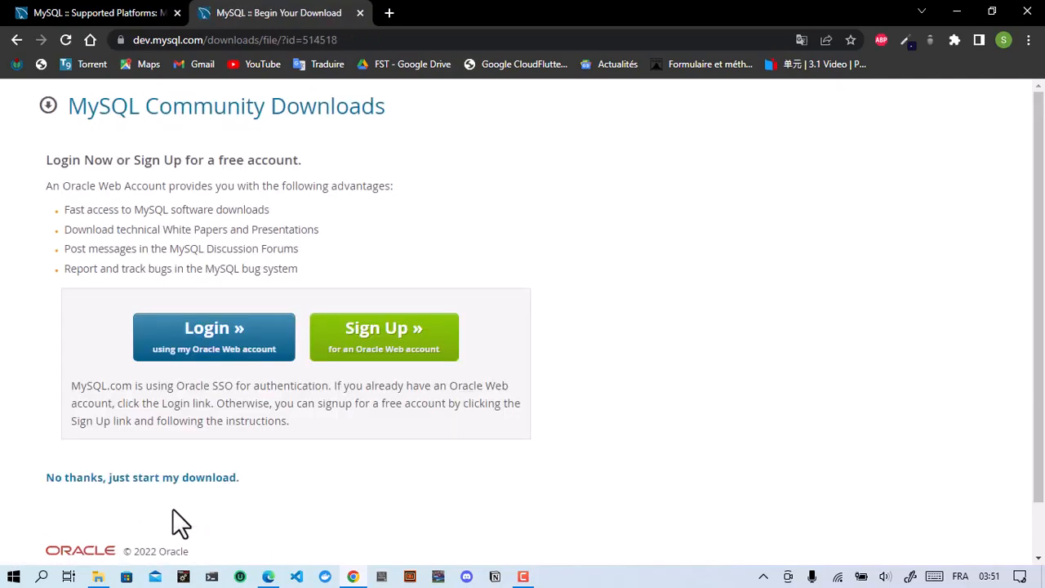
Step: Skip login and download mysql-installer-community-8.0.31.0.msi with IDM into the Programs folder
left_click(101, 480)
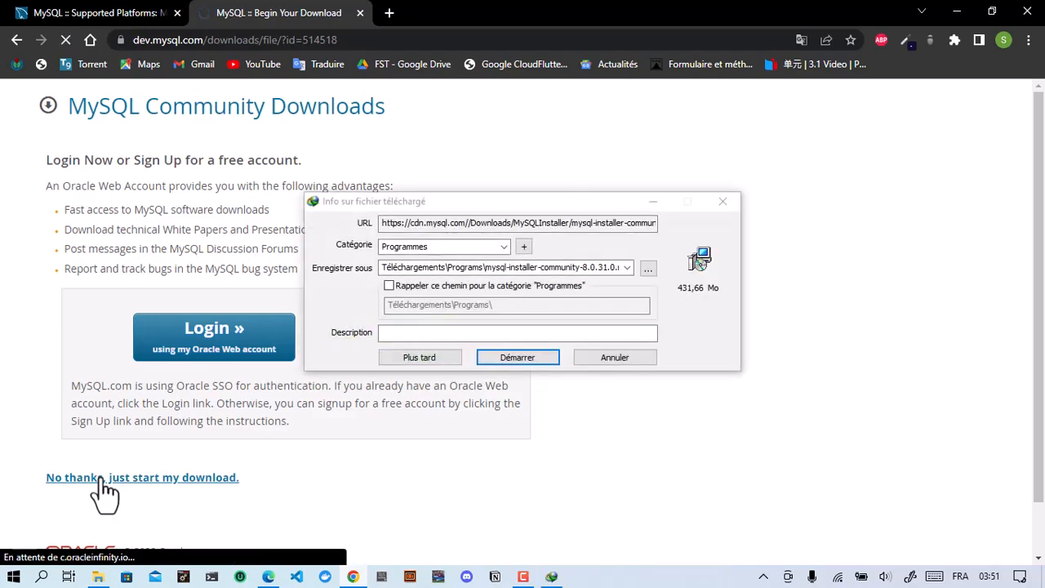
left_click(504, 357)
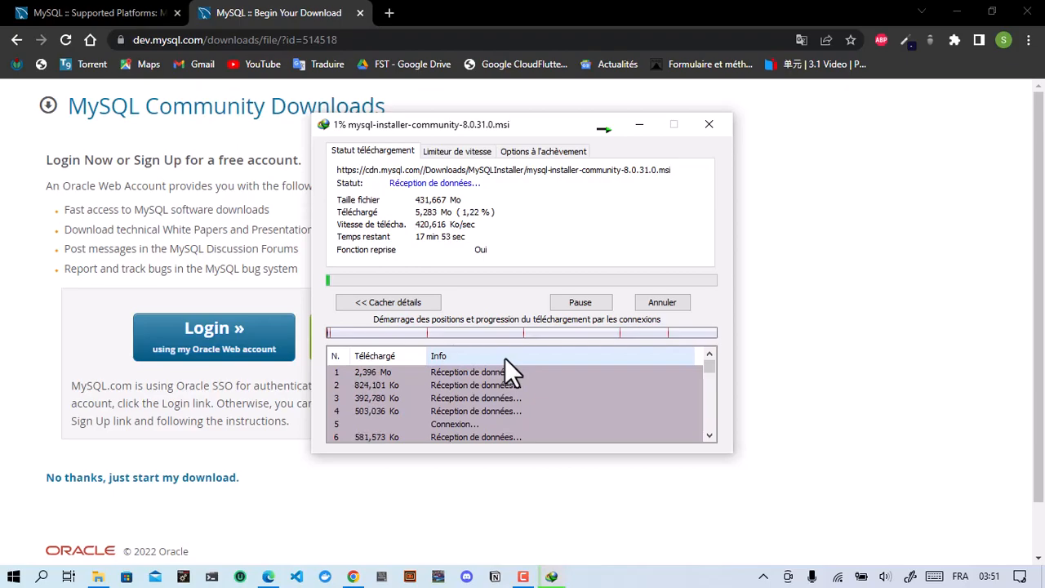
left_click(524, 577)
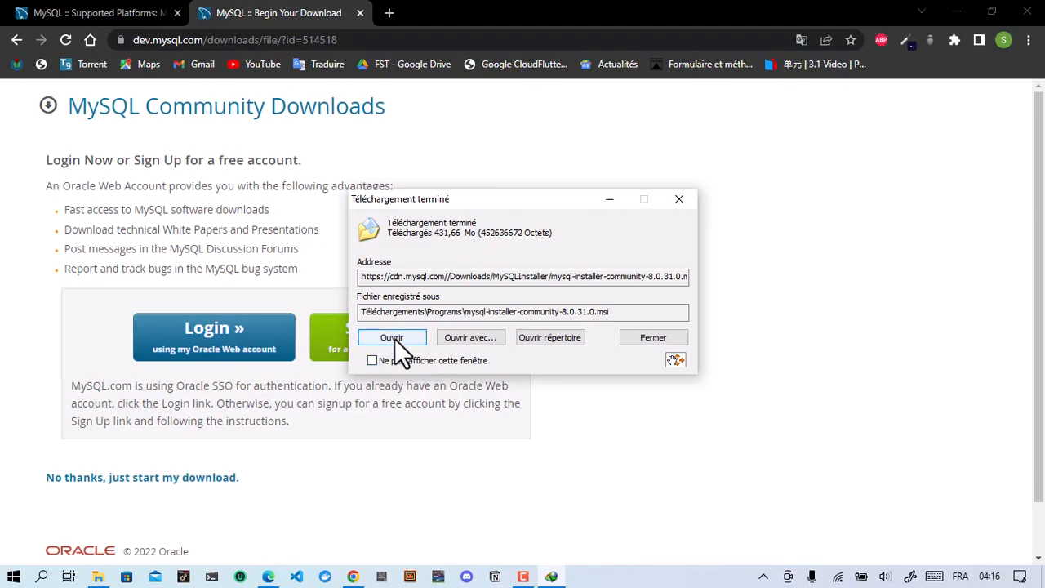
Step: Launch the downloaded installer and review Developer Default's included products, such as MySQL Shell
left_click(395, 337)
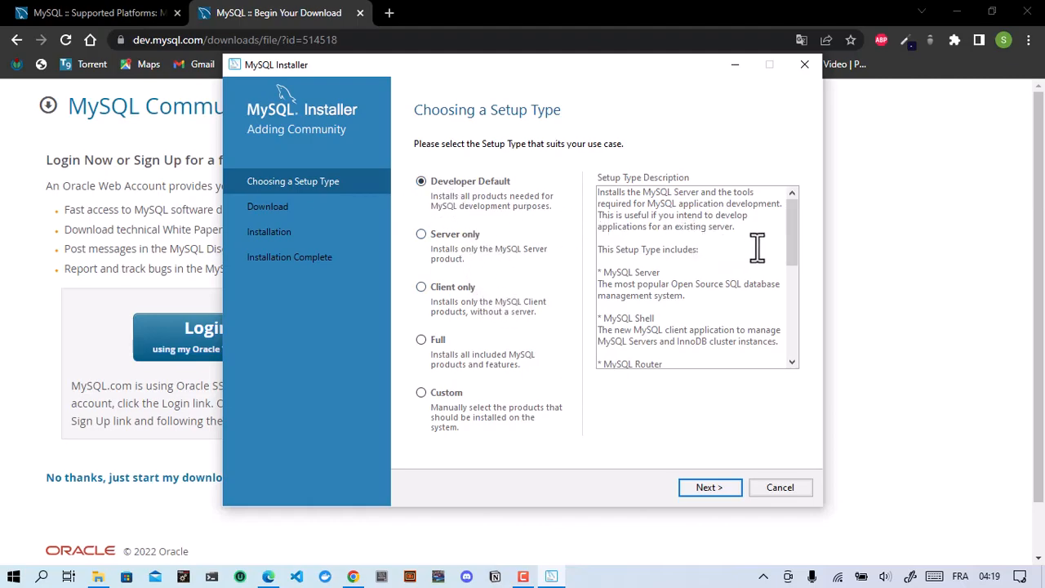
left_click_drag(791, 249, 714, 358)
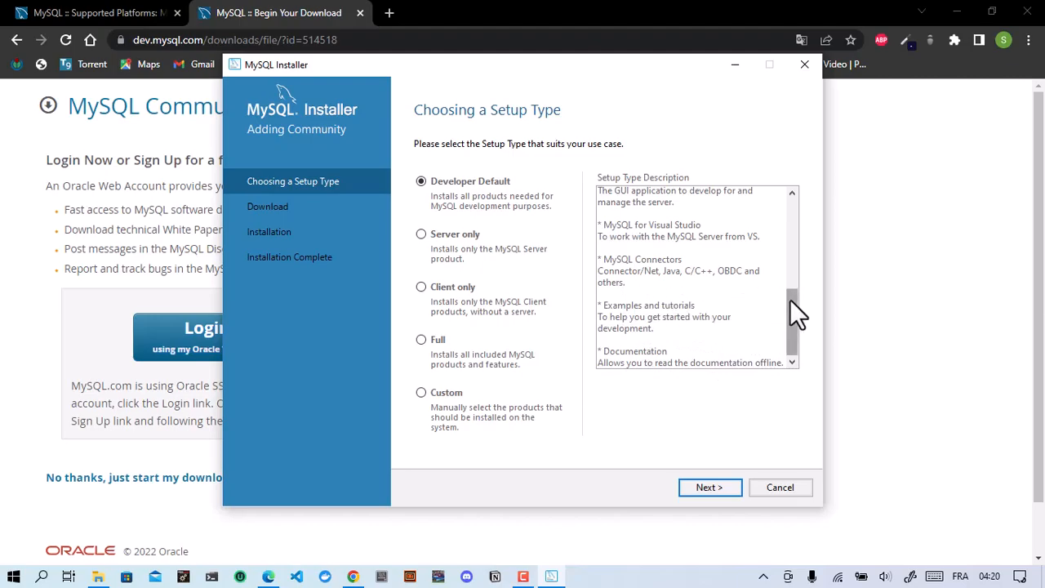
left_click_drag(789, 298, 789, 255)
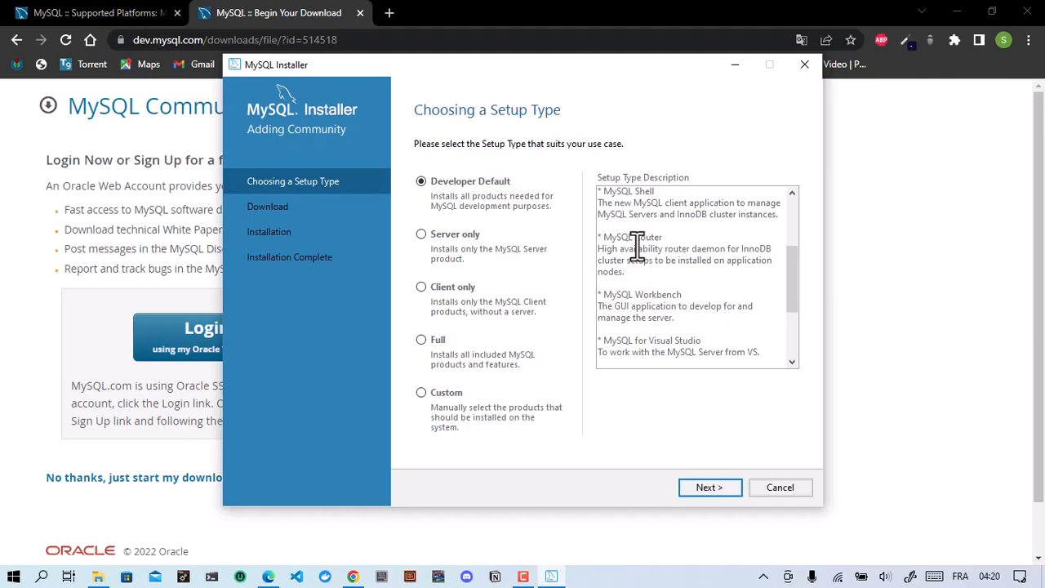
left_click_drag(655, 193, 606, 198)
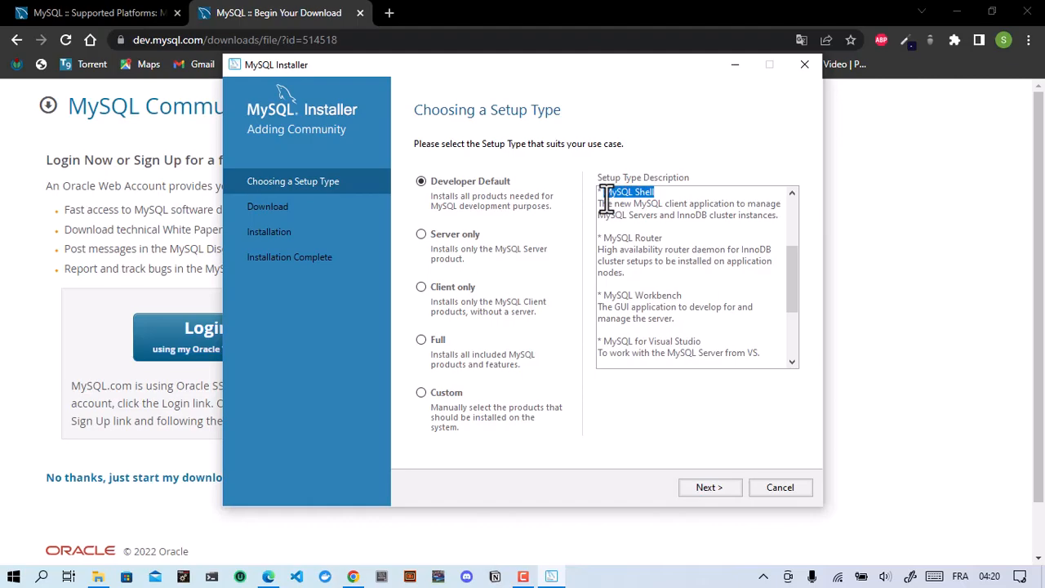
Step: Recheck the MySQL for Visual Studio requirement, then continue without it to the install list
left_click(716, 482)
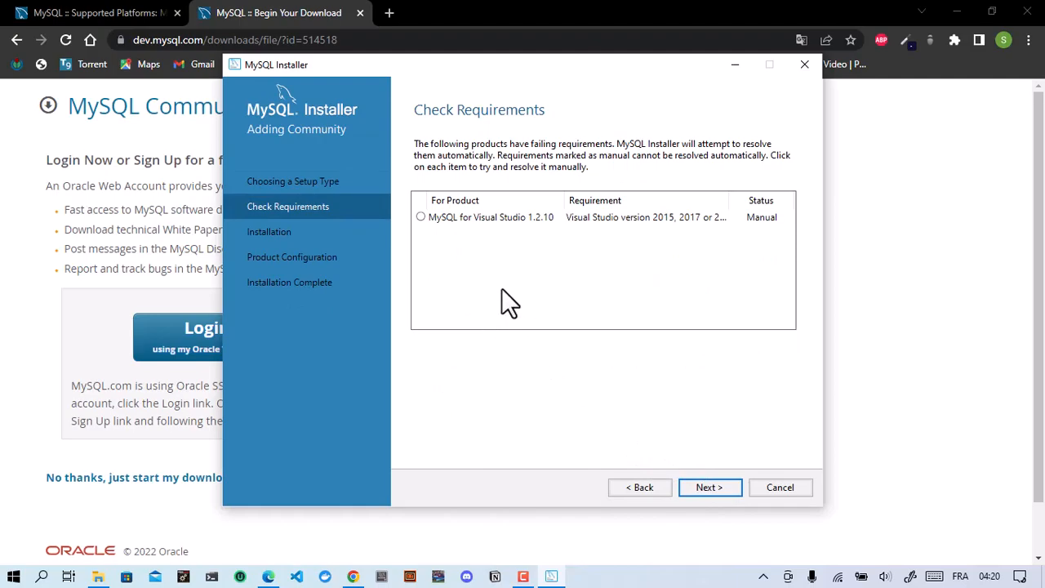
left_click(430, 220)
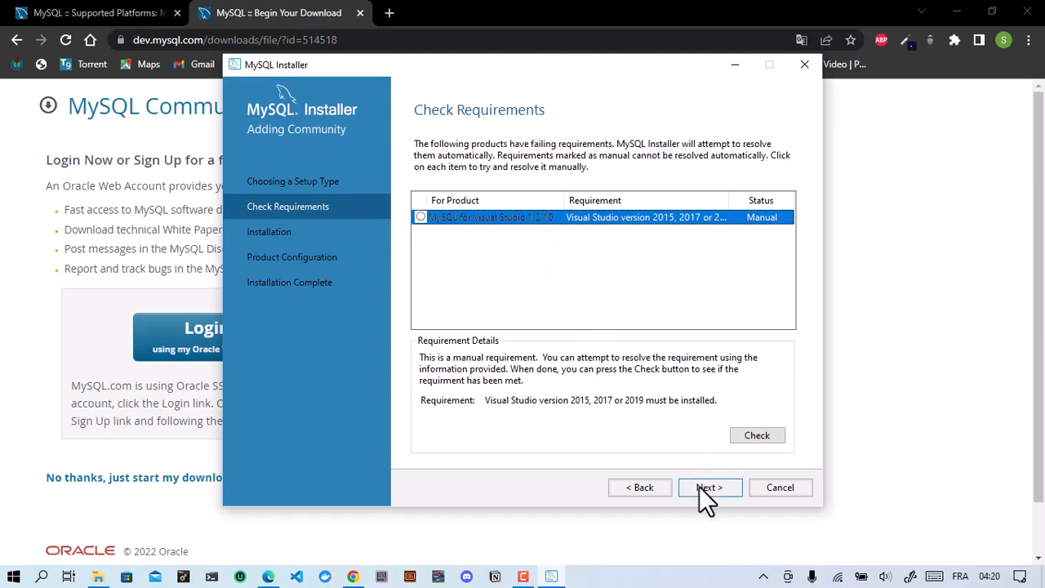
left_click(738, 436)
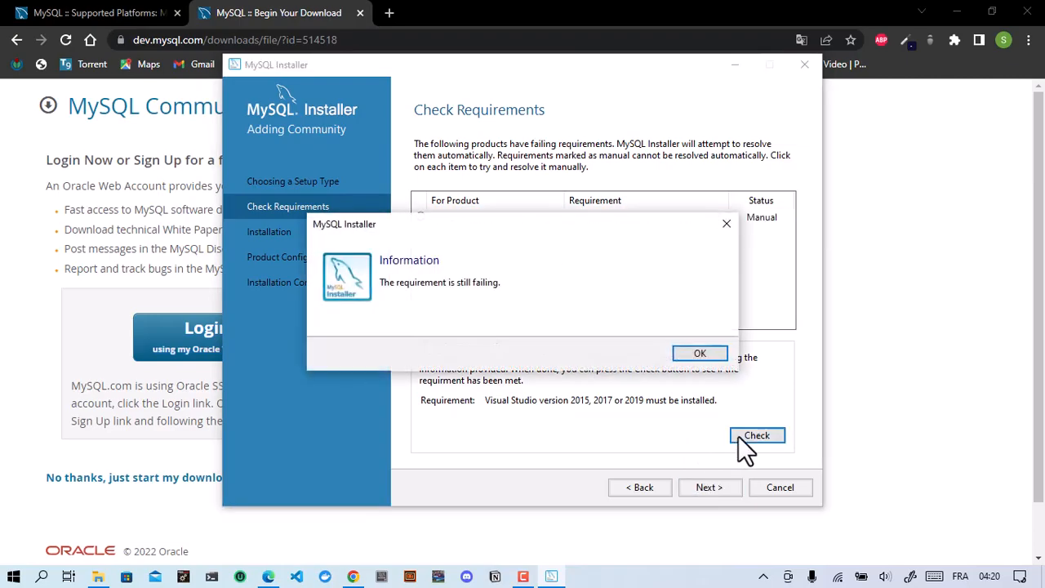
left_click(698, 353)
left_click(691, 490)
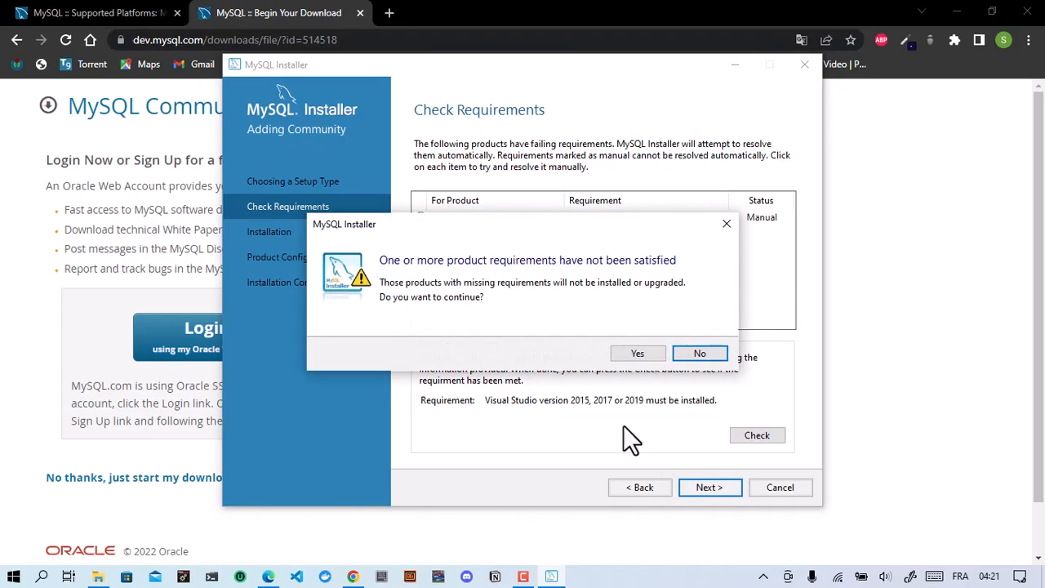
left_click(627, 356)
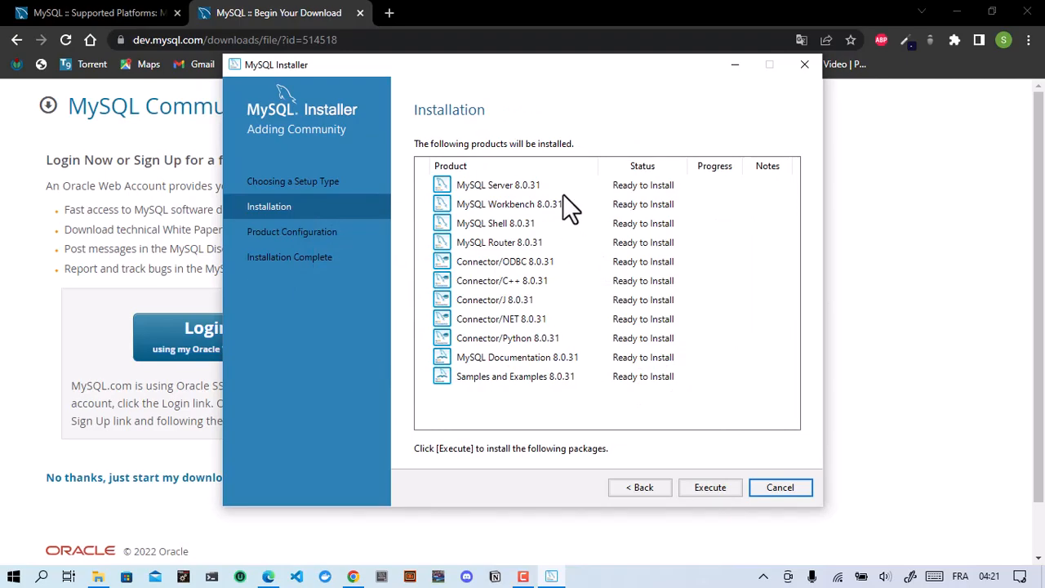
Step: Install all 11 MySQL 8.0.31 products and wait until each shows Complete
left_click(689, 494)
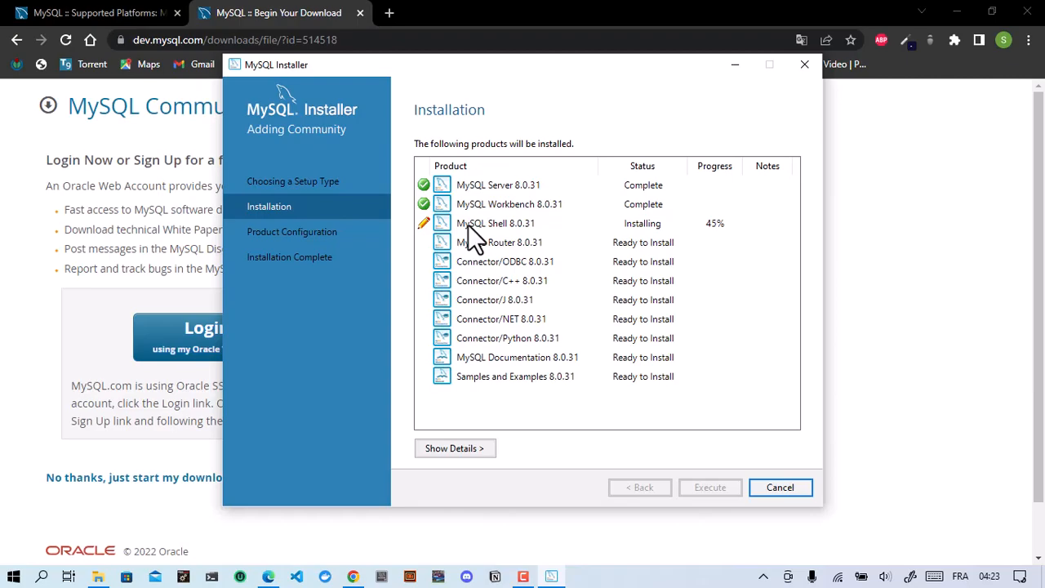
left_click(523, 576)
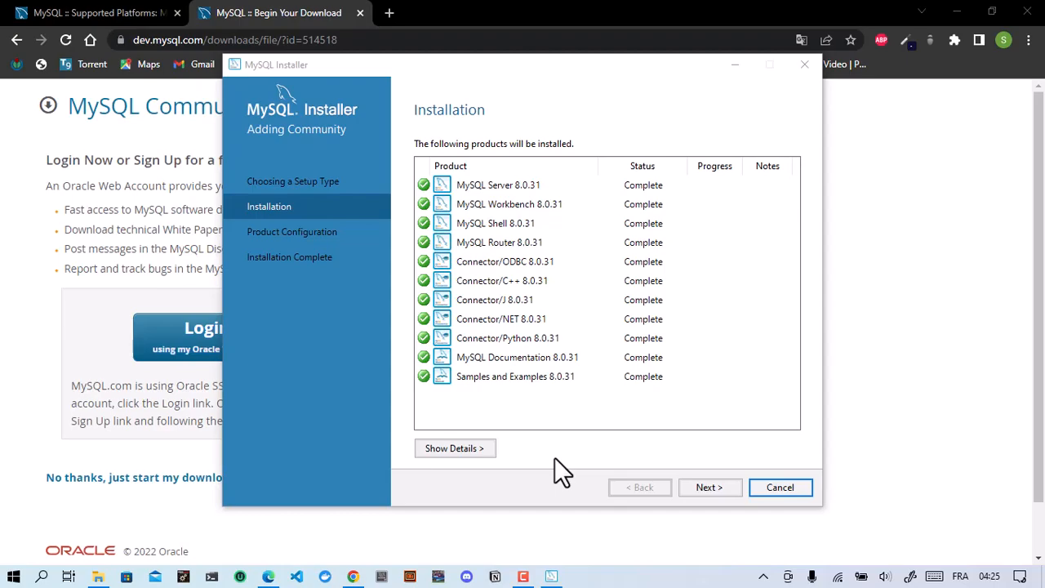
Step: Advance through Product Configuration to the MySQL Server Type and Networking page
left_click(717, 483)
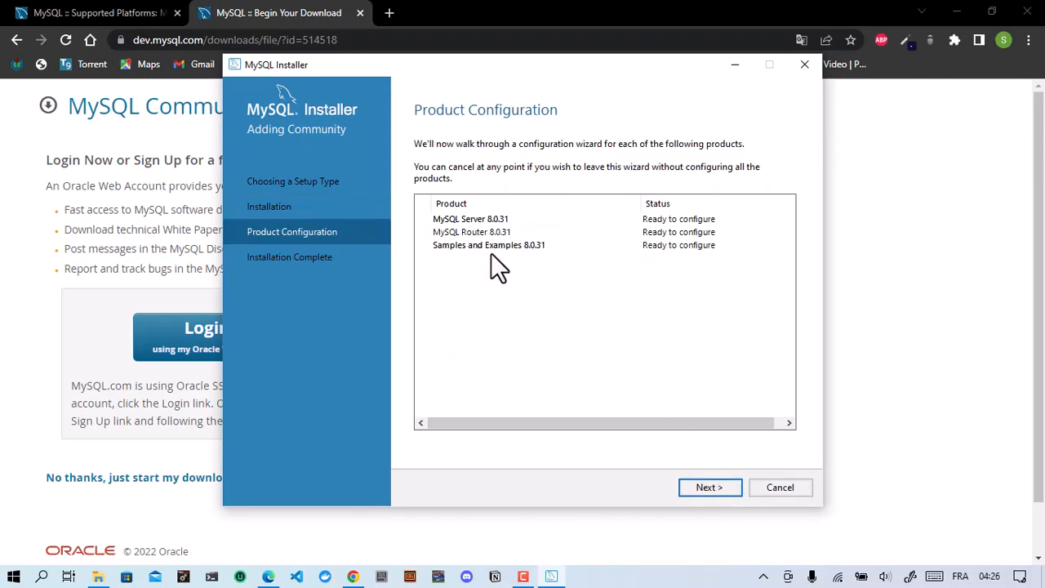
left_click(693, 484)
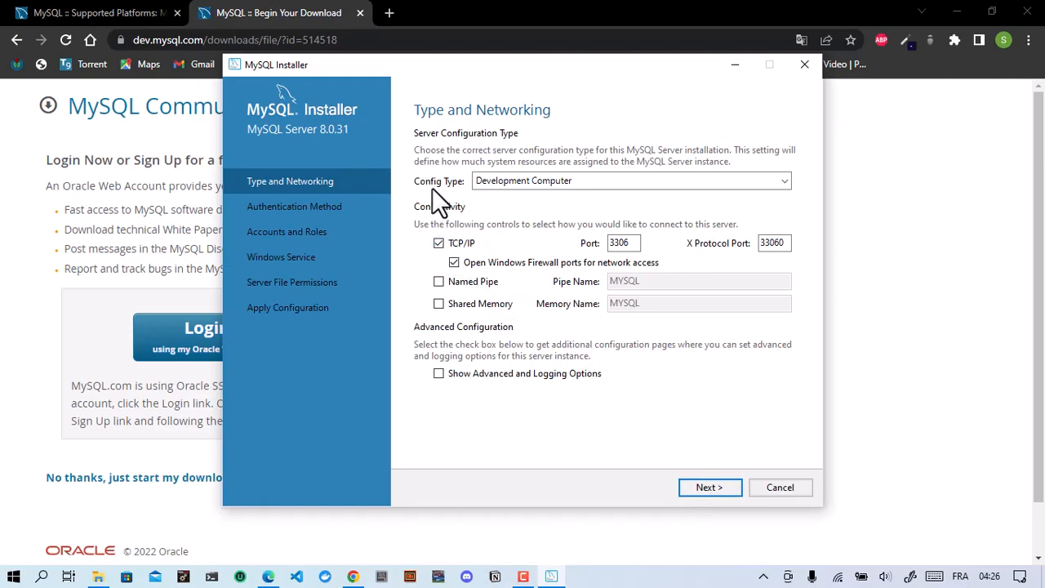
Step: Choose Development Computer as the config type and keep TCP/IP port 3306
left_click(489, 180)
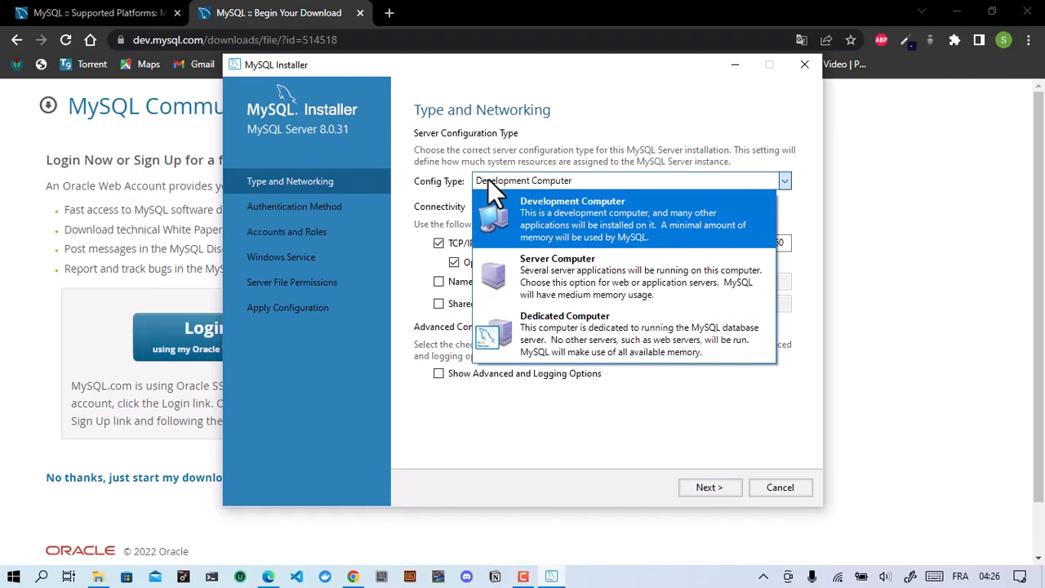
left_click(565, 223)
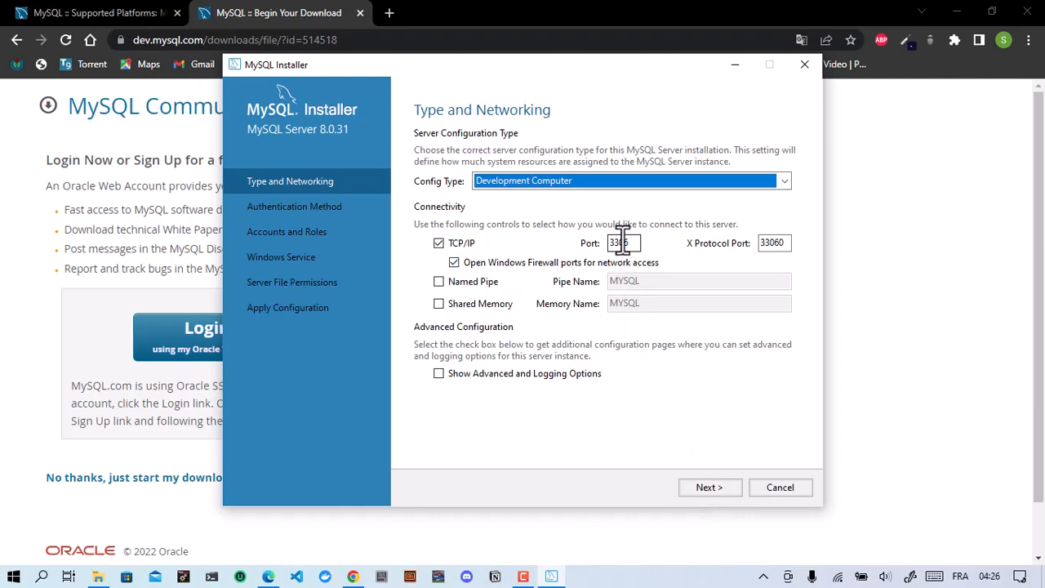
left_click_drag(627, 243, 608, 245)
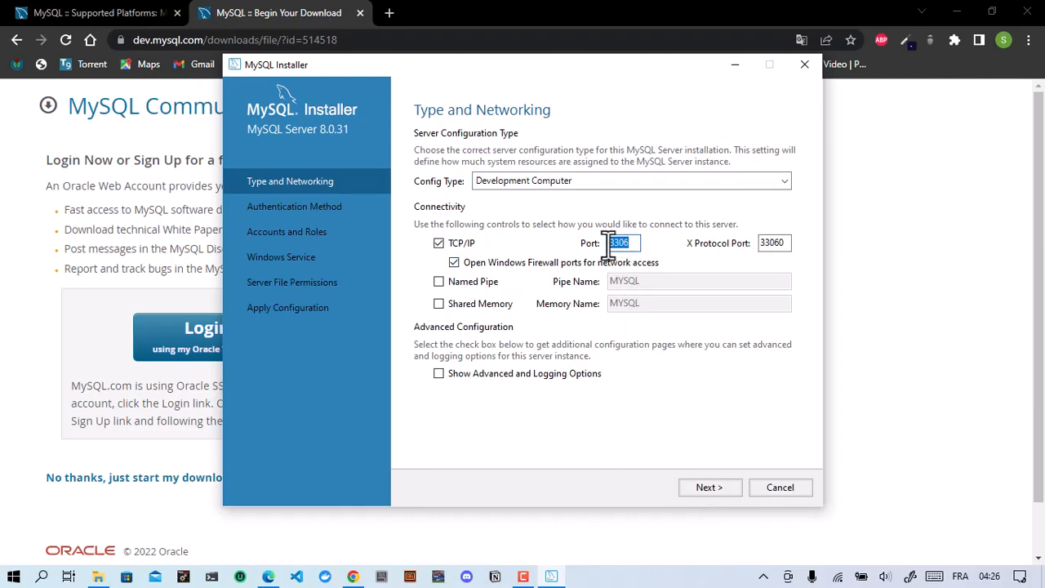
left_click(629, 244)
Step: Keep Use Strong Password Encryption and proceed to the Accounts and Roles page
left_click(705, 484)
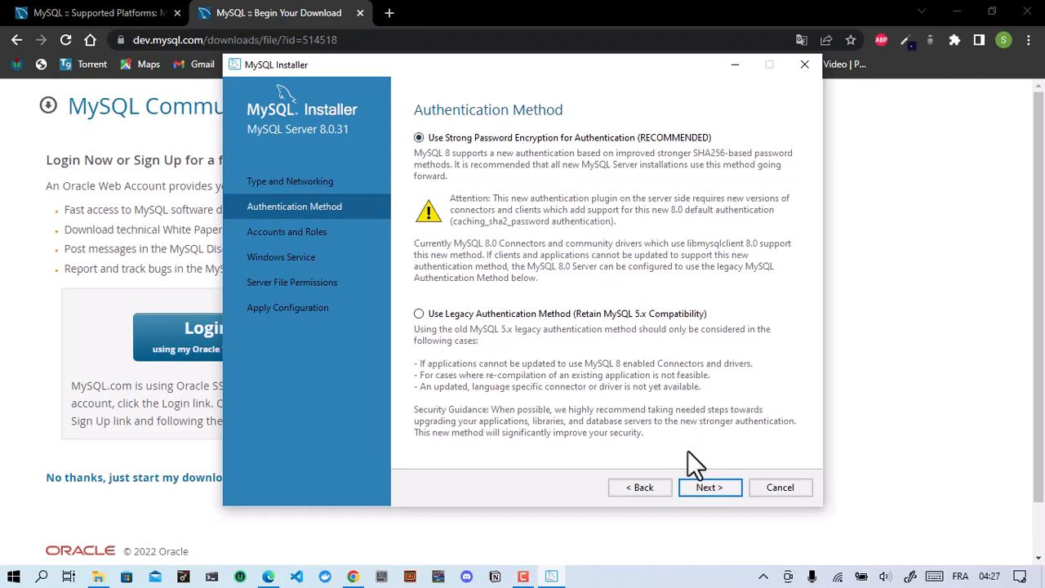
left_click(709, 487)
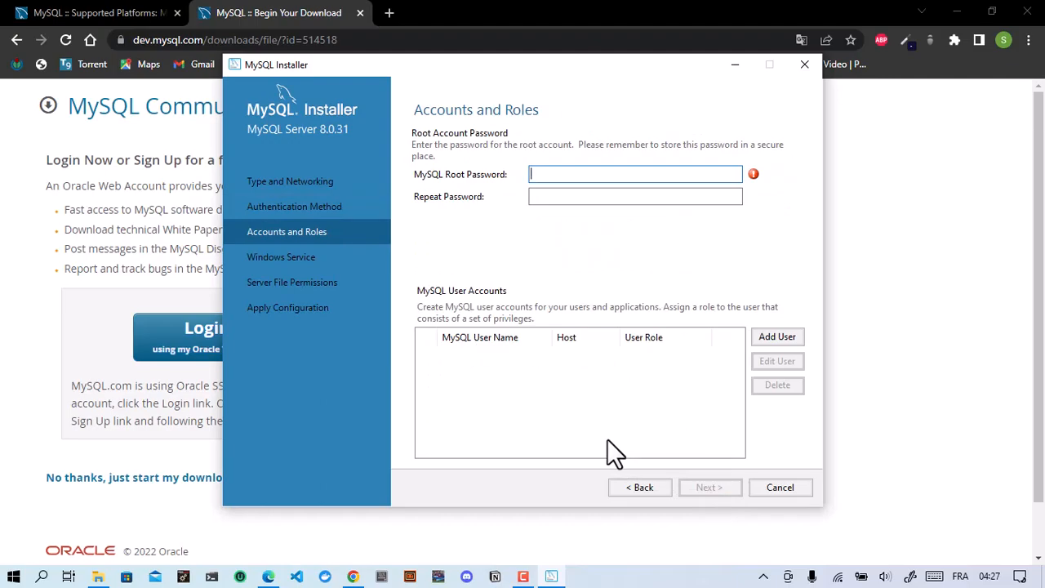
Step: Enter the root account password in both the password and Repeat Password fields
type("root@123456")
left_click(597, 196)
type("mysql")
key("Caps_Lock")
type("12")
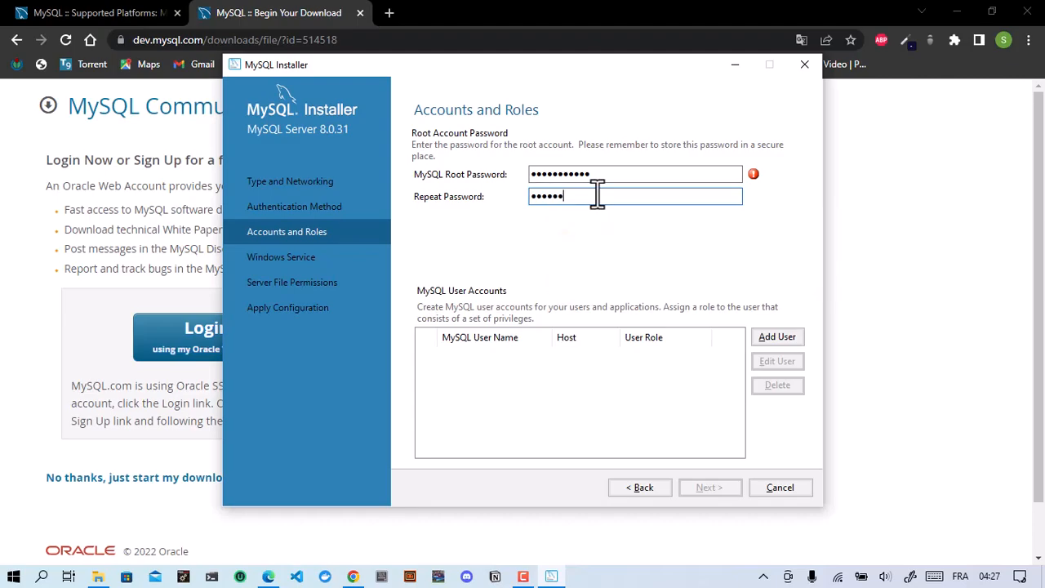
type("3456")
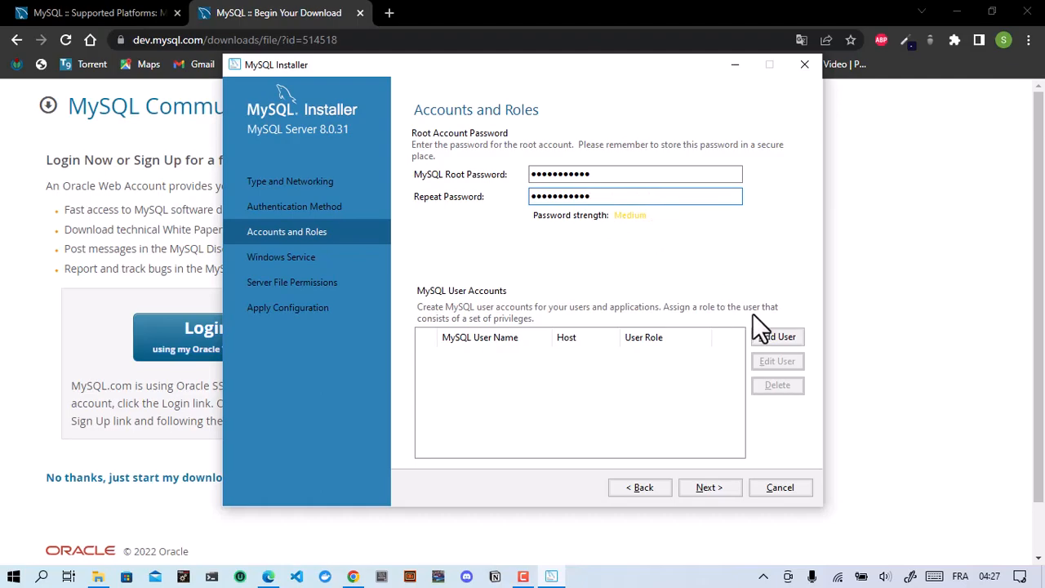
left_click(634, 372)
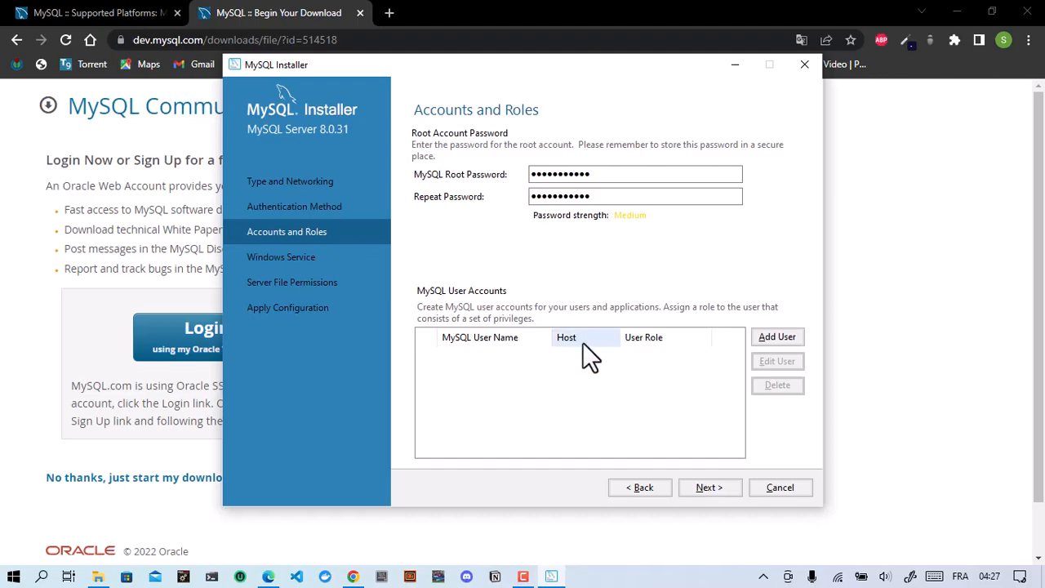
Step: Add a new DB Admin user allowed from all hosts (%), with its password entered and confirmed
left_click(772, 337)
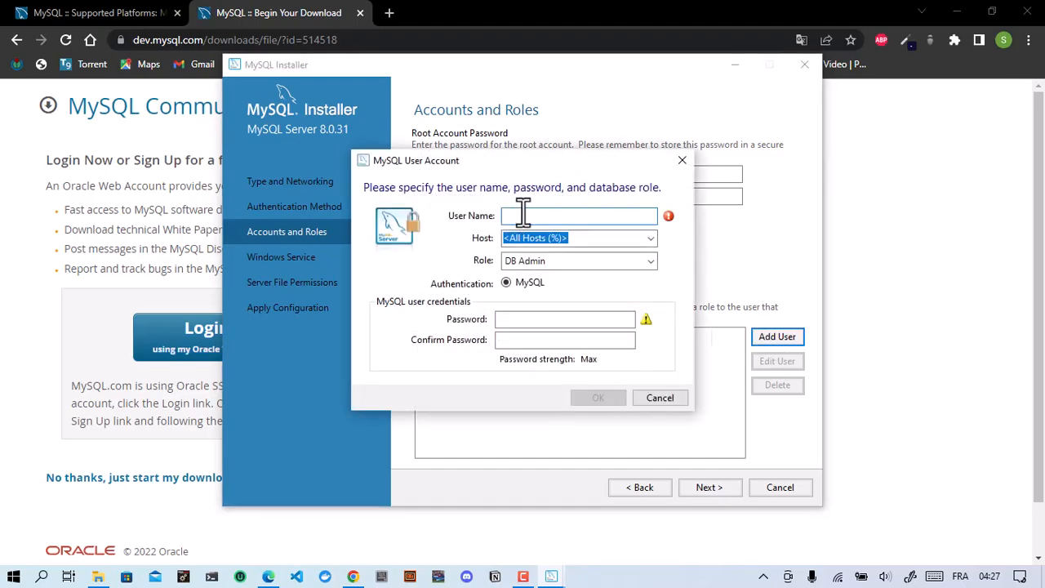
type("a")
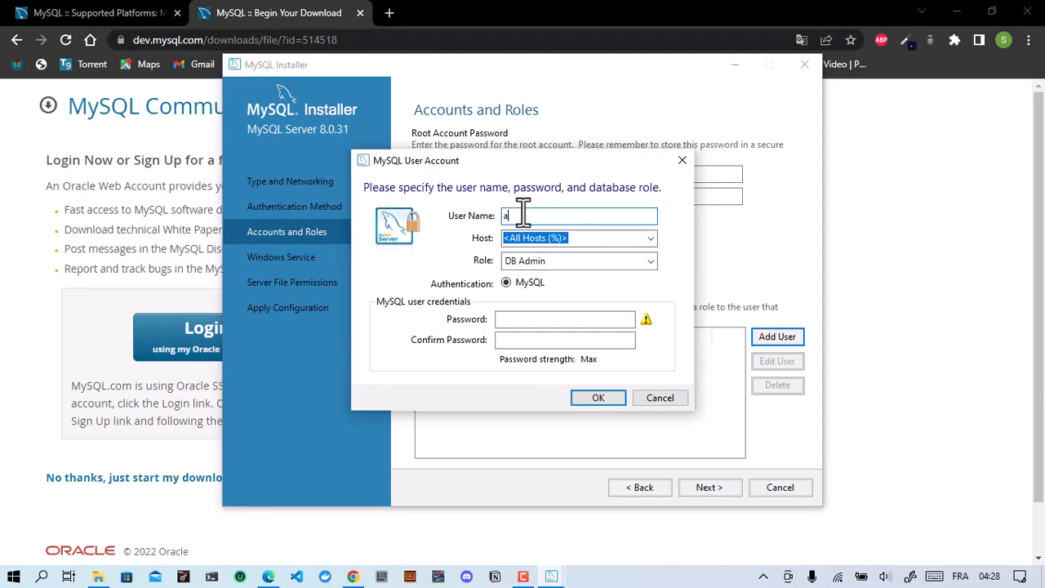
type("utodidacte")
left_click(545, 319)
type("1234")
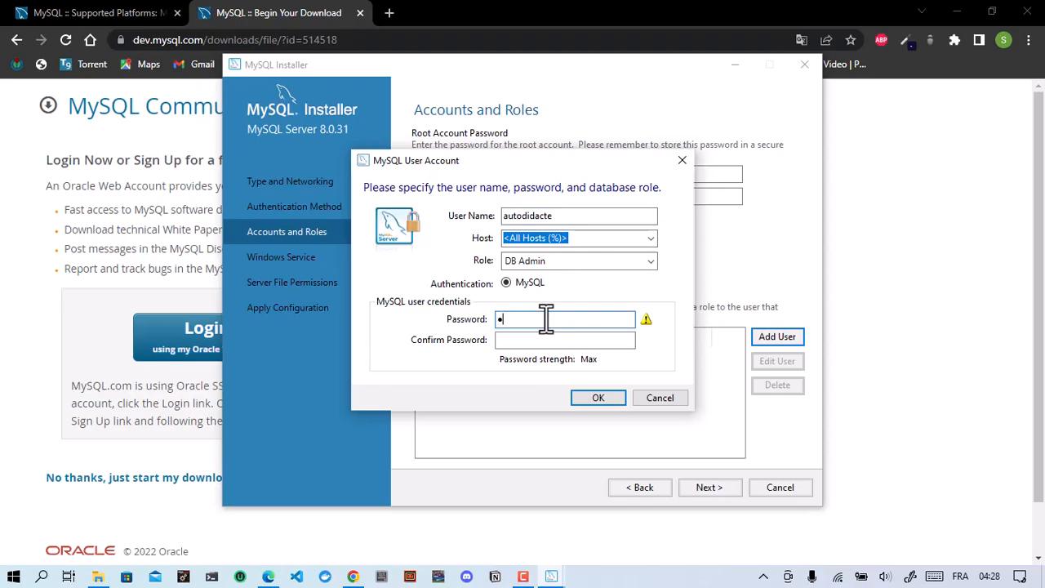
type("56")
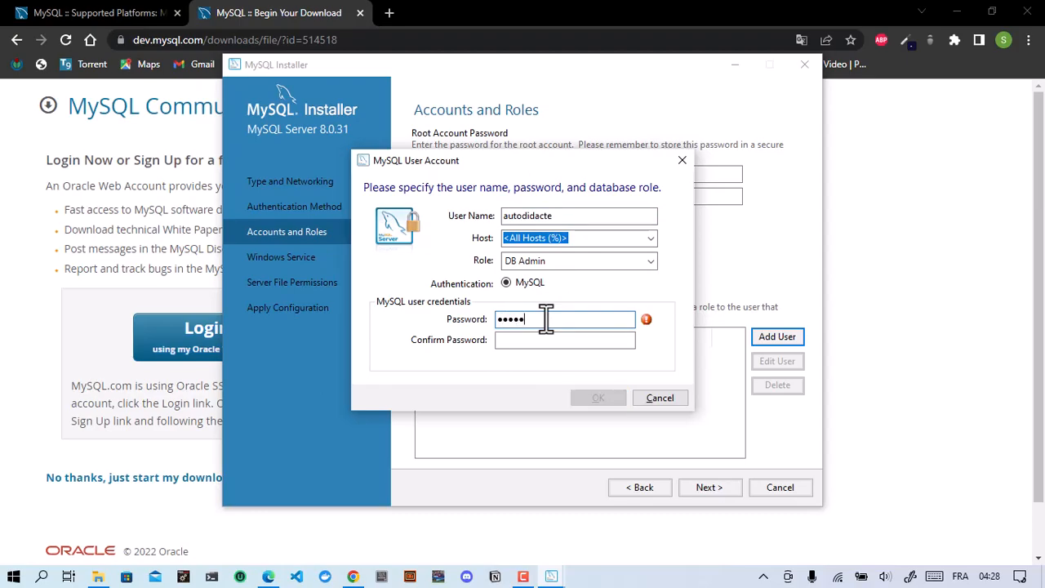
key("Caps_Lock")
type("78901")
left_click(521, 341)
type("123456789100")
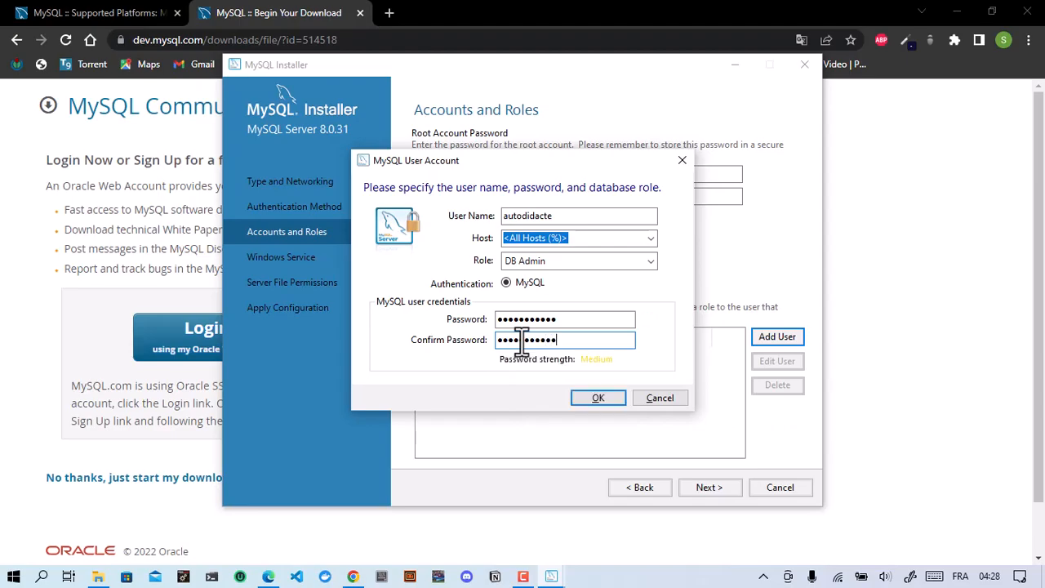
left_click(593, 399)
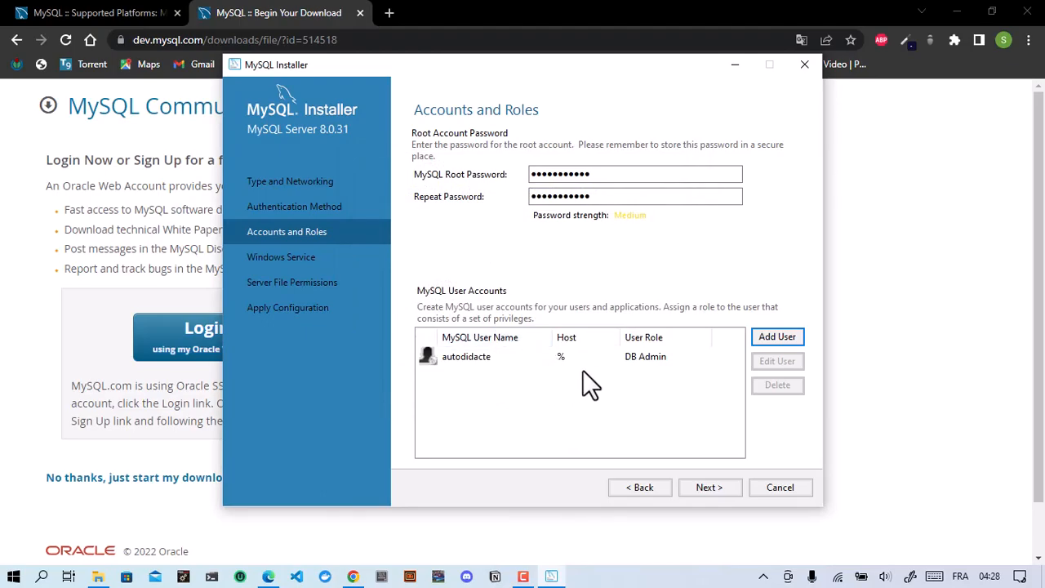
Step: Keep the MySQL80 Windows service with the Standard System Account, starting at system startup
left_click(701, 490)
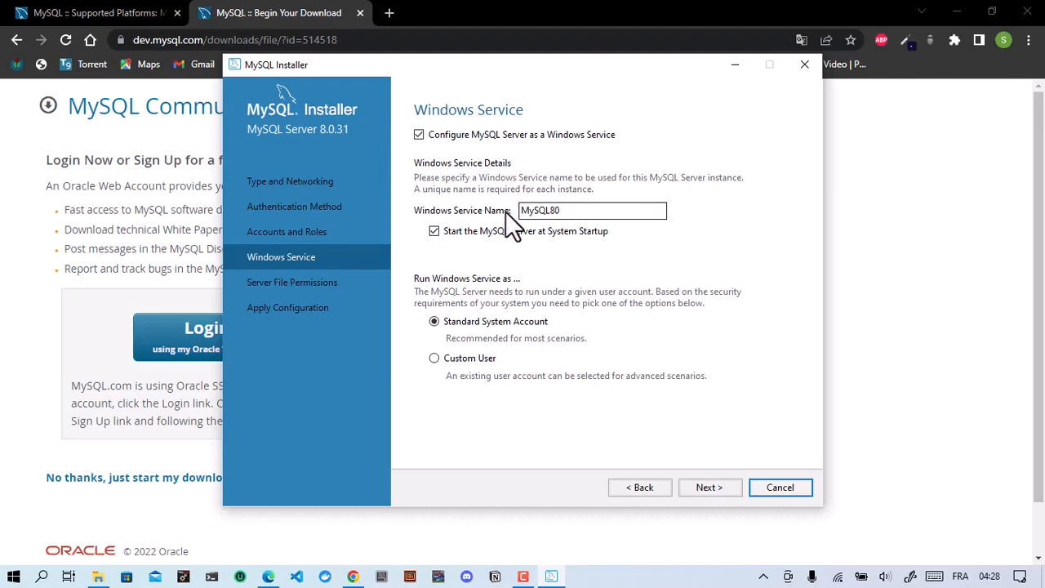
left_click(567, 211)
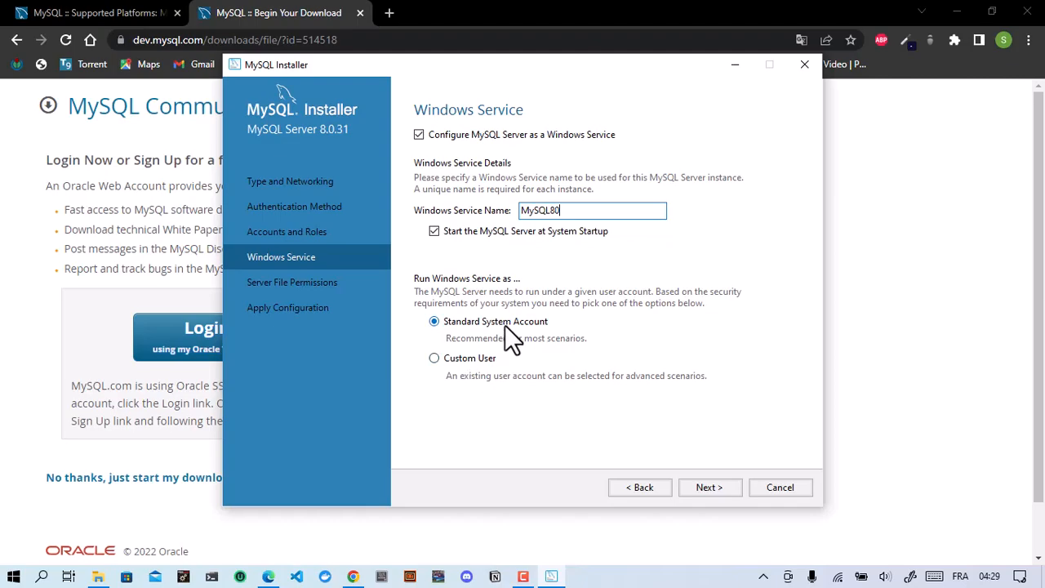
left_click(729, 488)
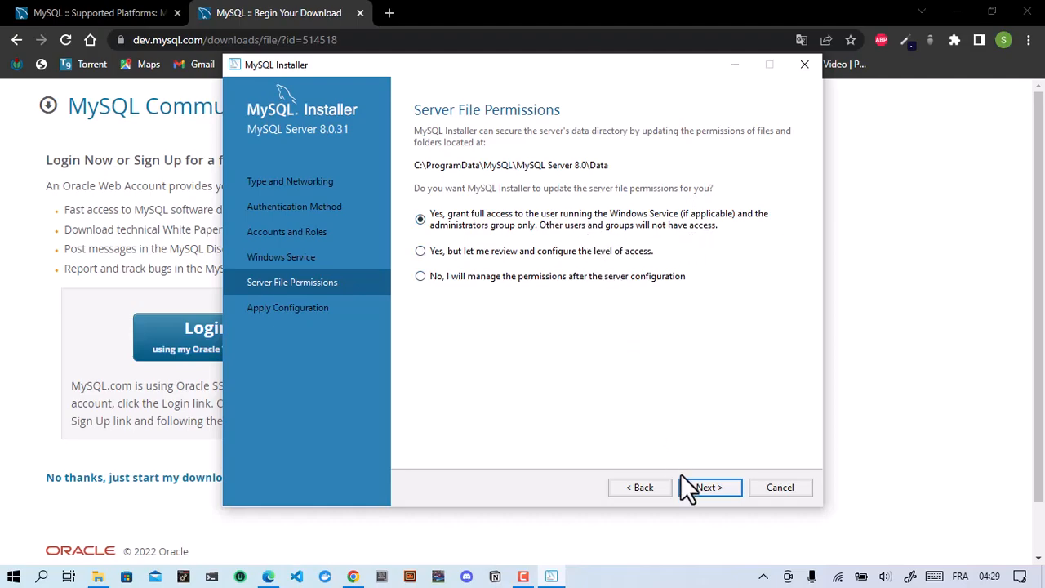
Step: Keep the default data-directory permissions and execute the MySQL Server 8.0.31 configuration
left_click(698, 488)
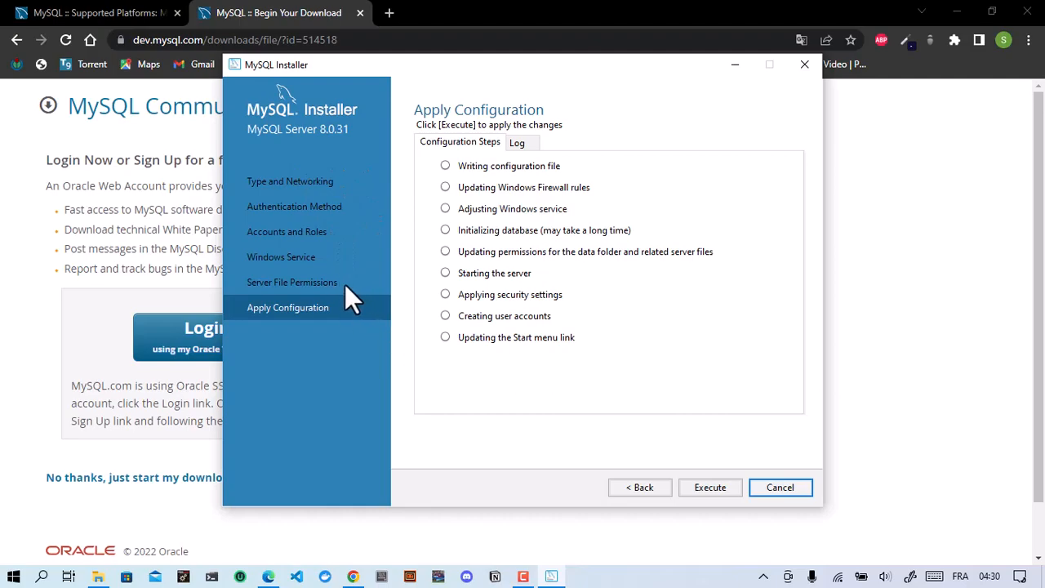
left_click(707, 489)
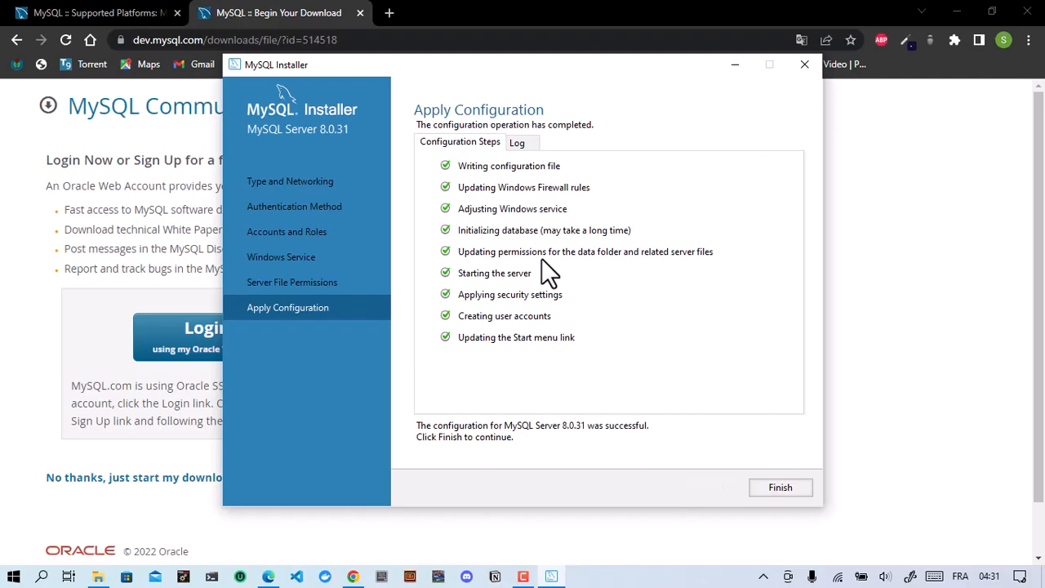
Step: Close the completed server configuration and finish MySQL Router without bootstrapping
left_click(781, 487)
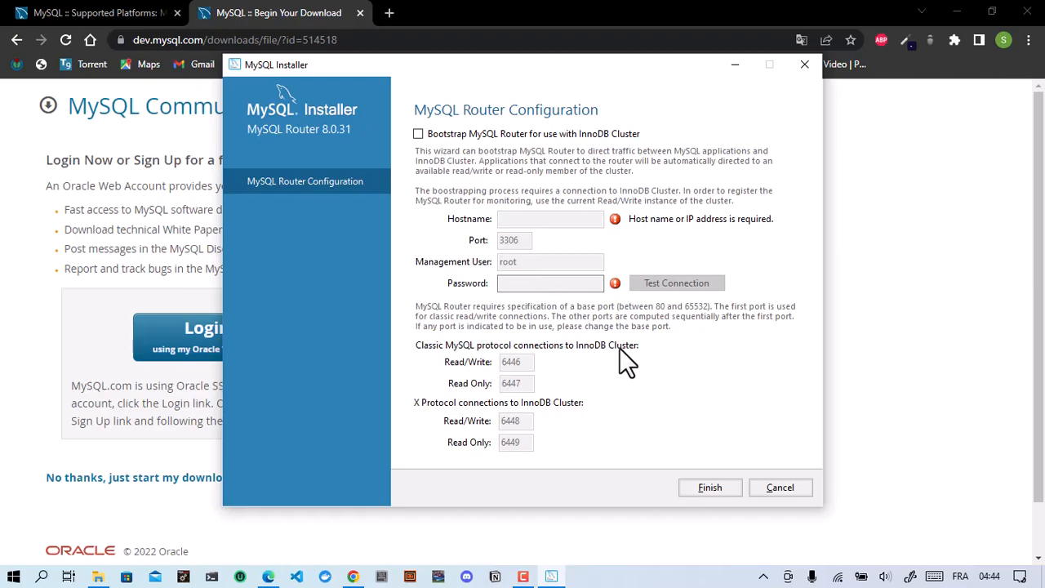
left_click(691, 487)
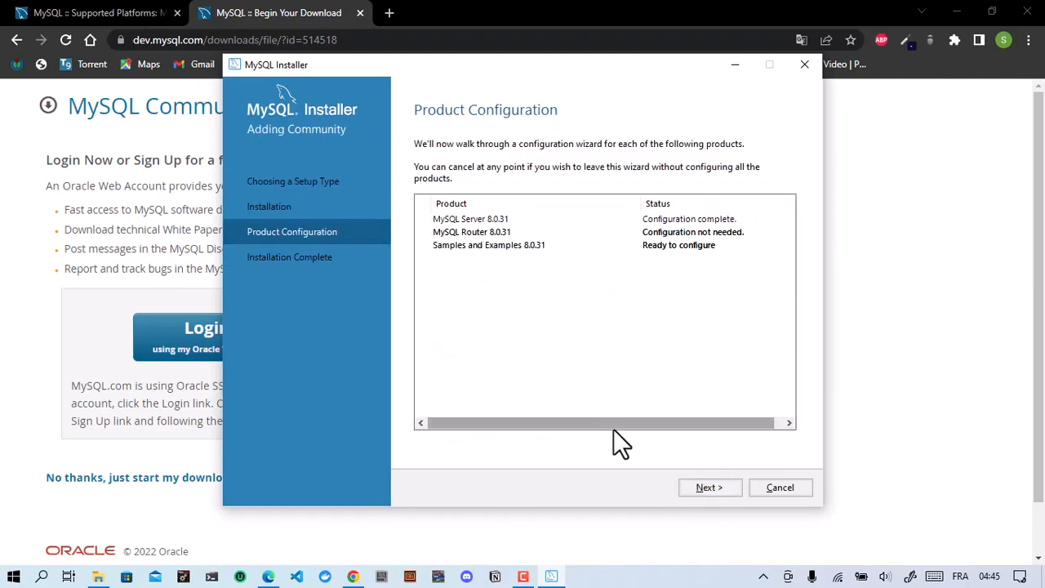
Step: Verify the root connection to MySQL Server 8.0.31 with the root password for Samples and Examples
left_click(700, 488)
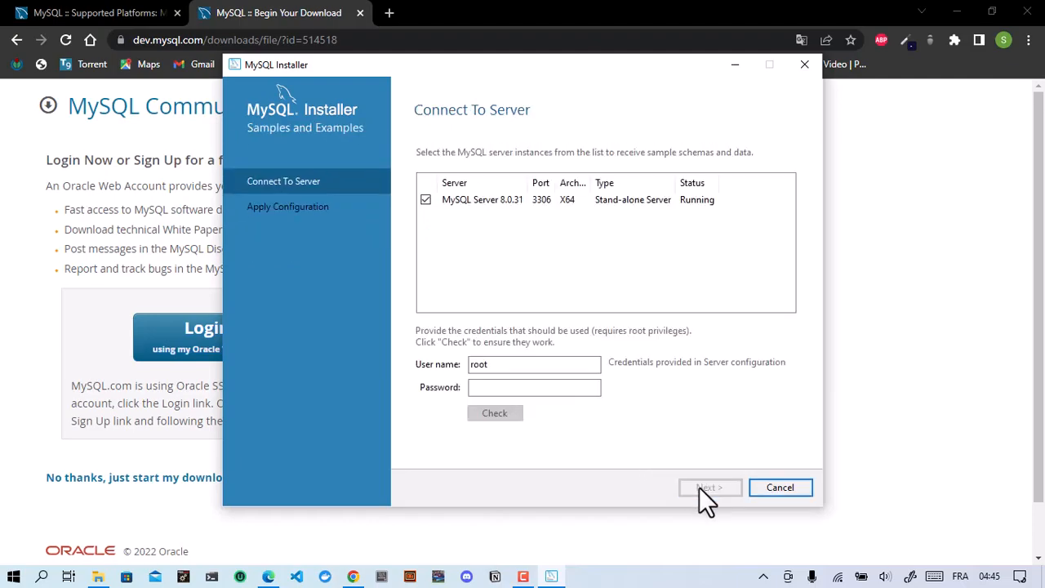
left_click(532, 390)
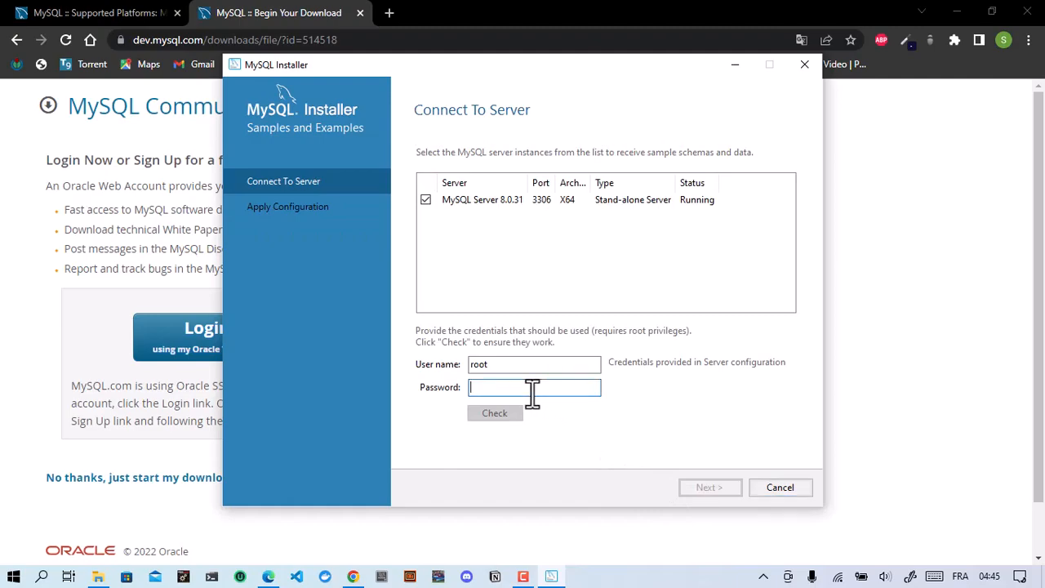
type("root")
type("1")
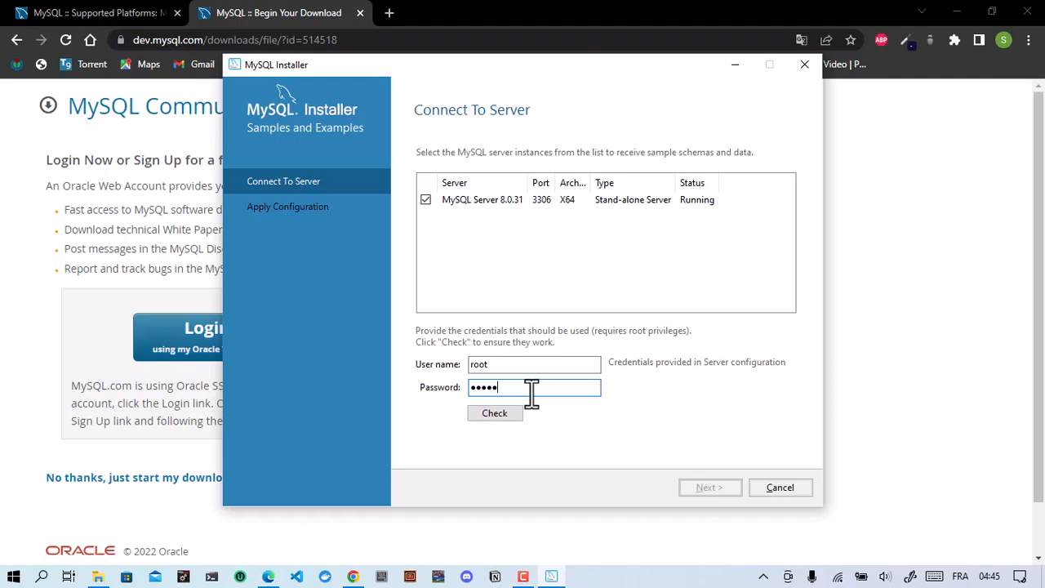
type("234567")
left_click(478, 414)
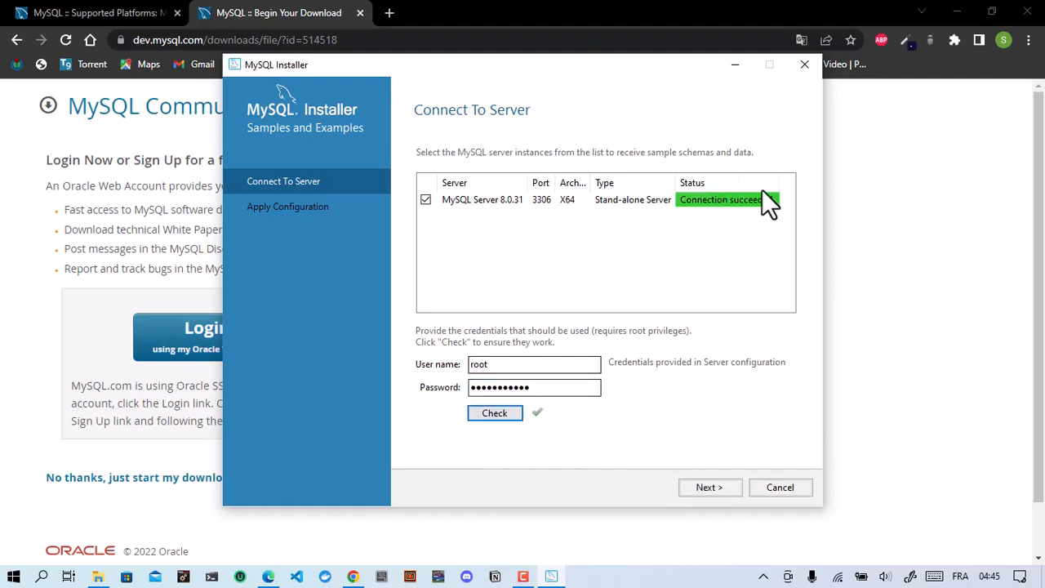
left_click(704, 487)
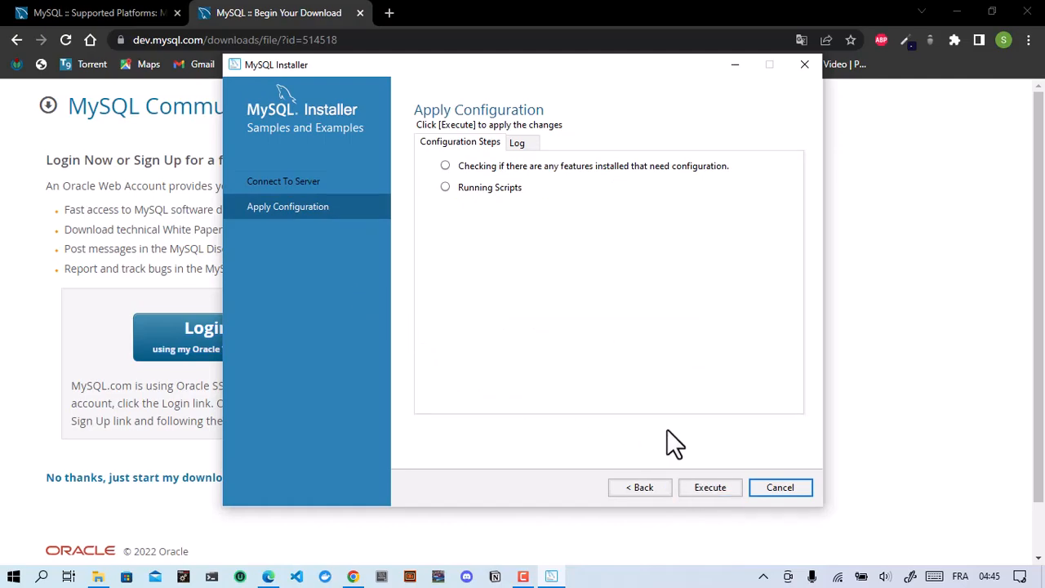
Step: Execute the Samples and Examples 8.0.31 configuration steps and finish when both complete
left_click(710, 487)
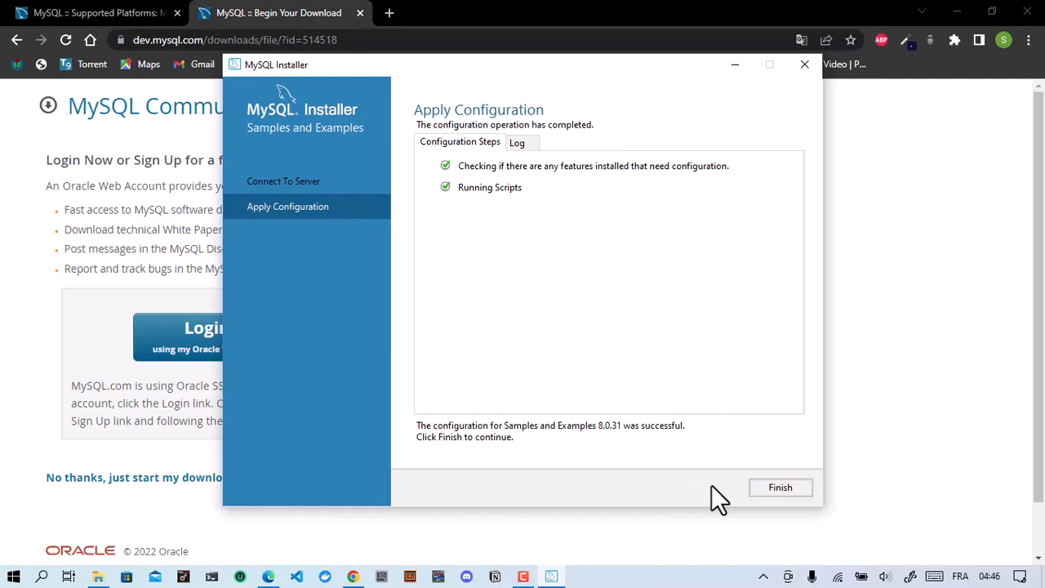
left_click(782, 488)
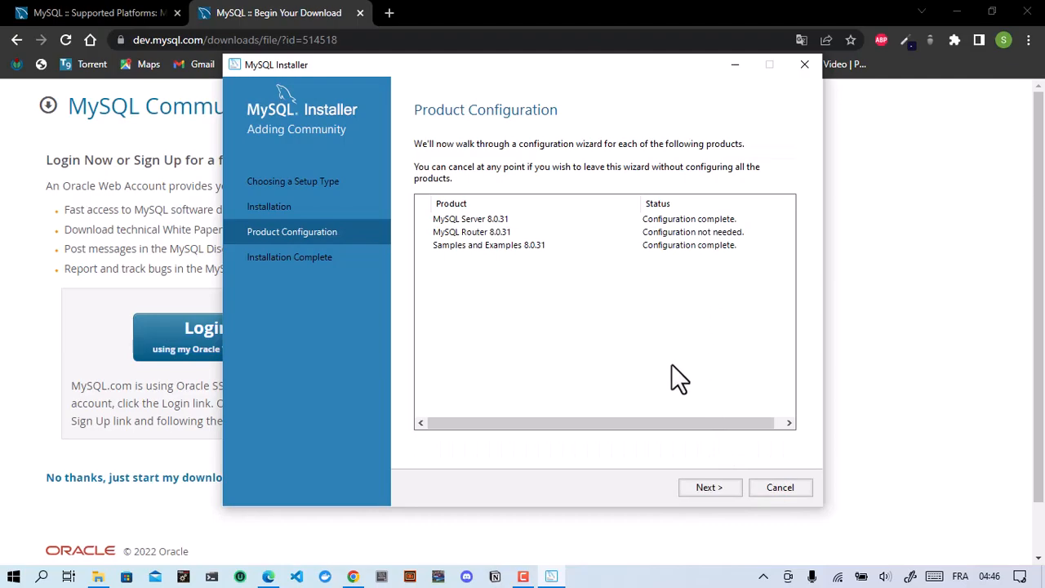
Step: Finish the installation with both Workbench and Shell set to start after setup
left_click(691, 486)
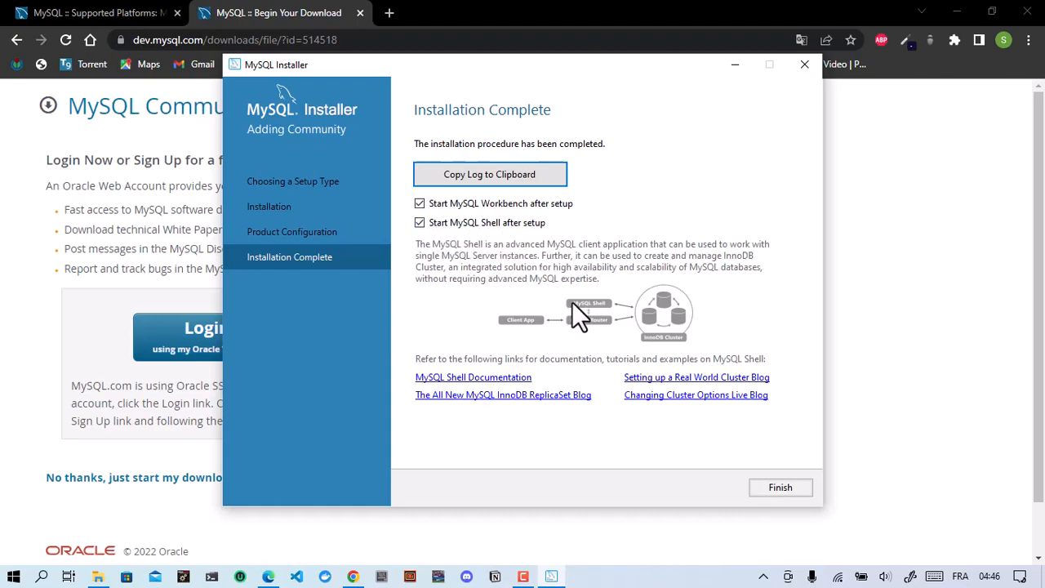
left_click(763, 489)
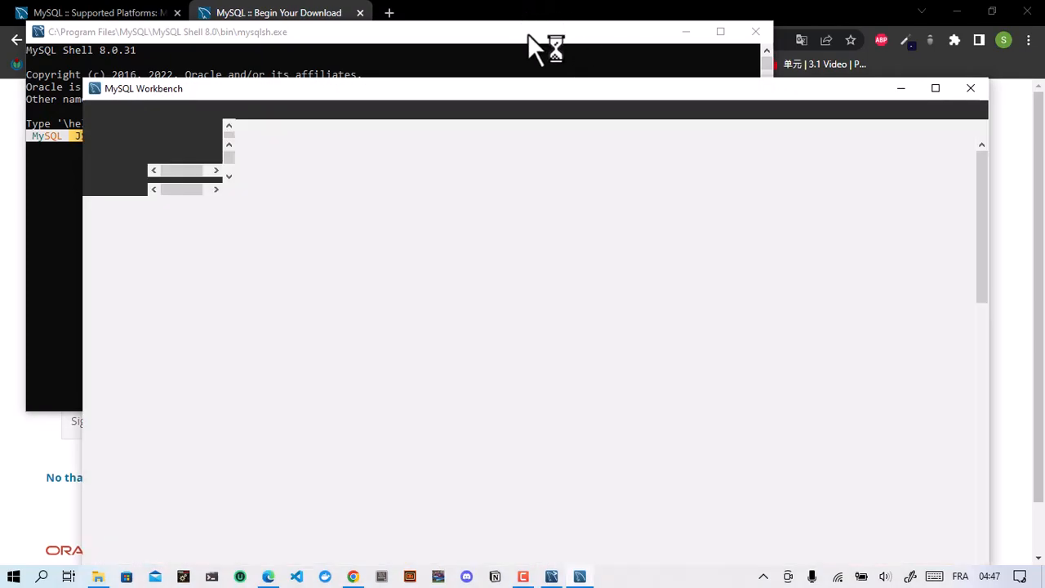
Step: View the MySQL Shell 8.0.31 console, then bring the Workbench home screen forward
left_click(528, 33)
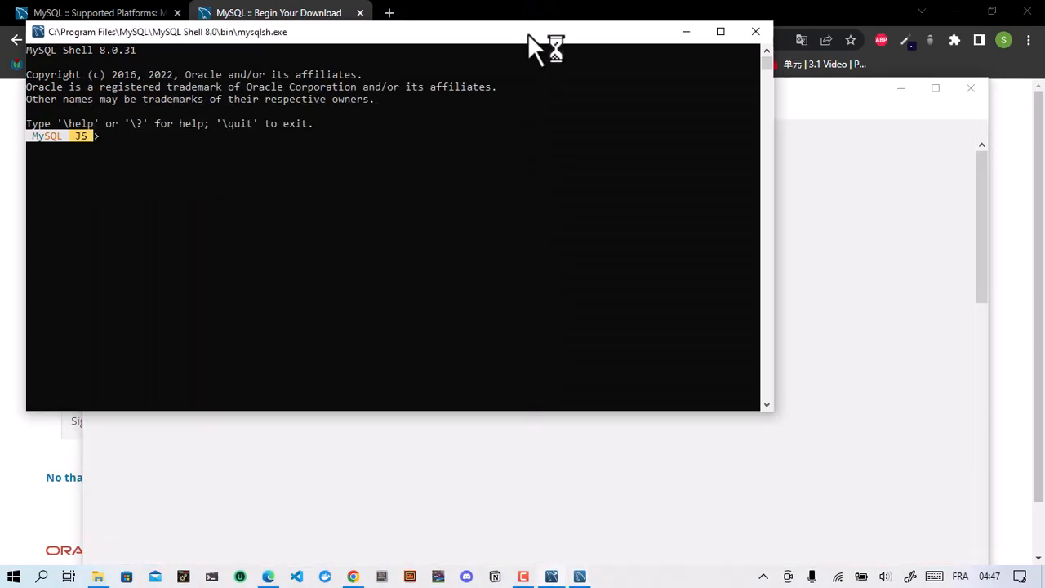
left_click(522, 173)
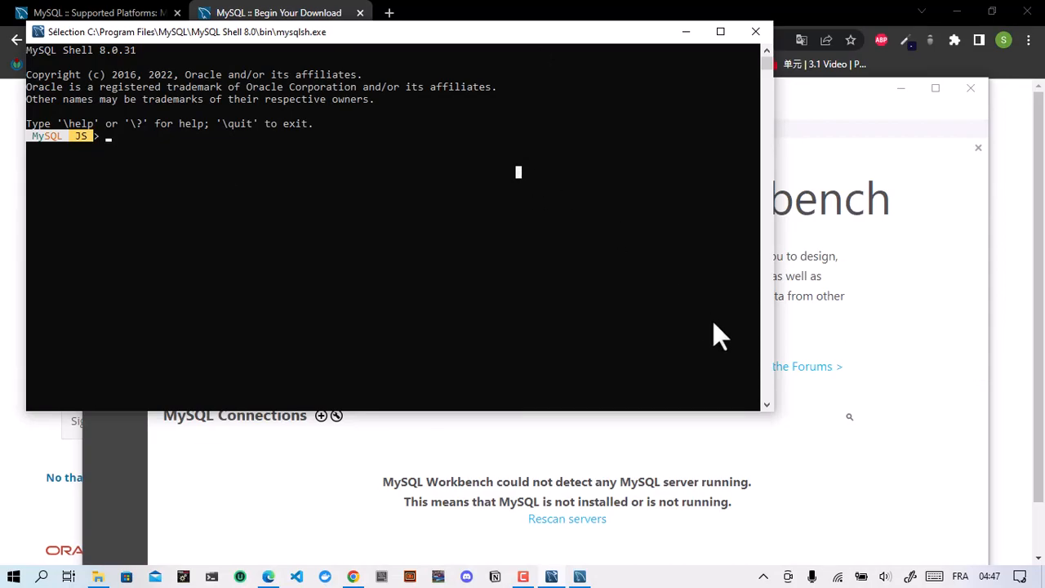
left_click(972, 445)
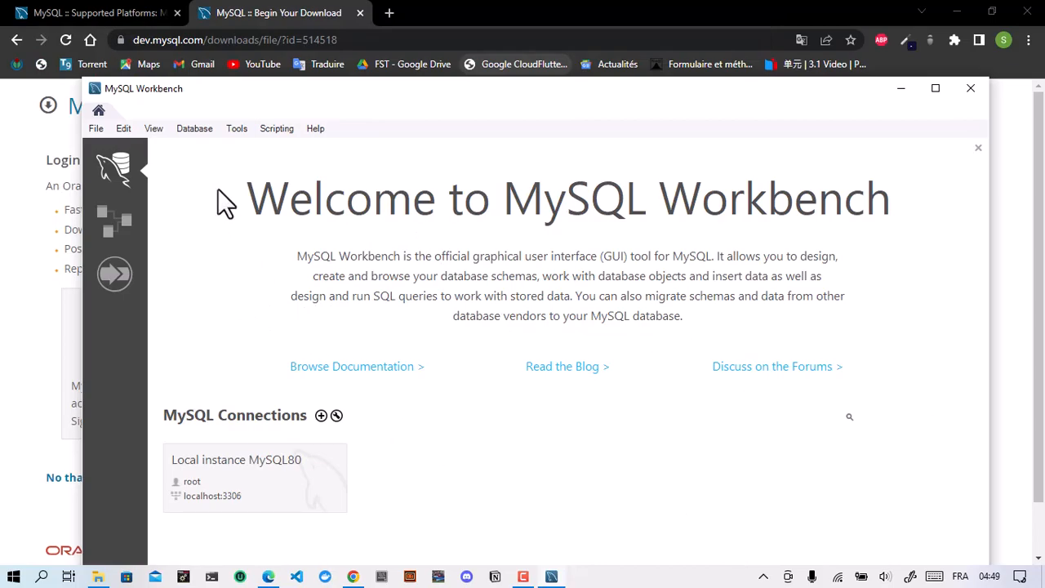
Step: Connect to the database using the stored 'Local instance MySQL80' connection
left_click(197, 133)
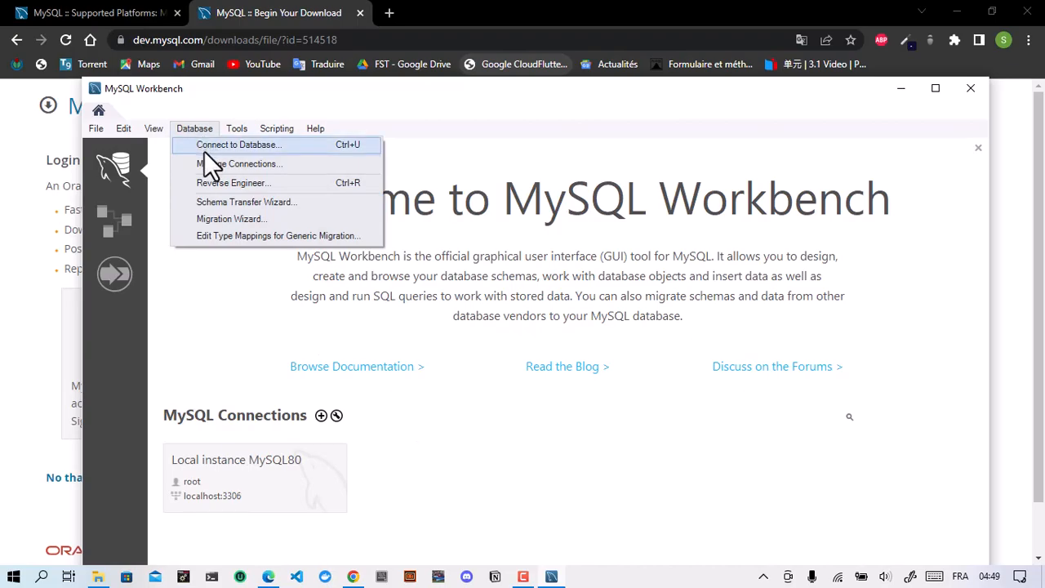
left_click(204, 151)
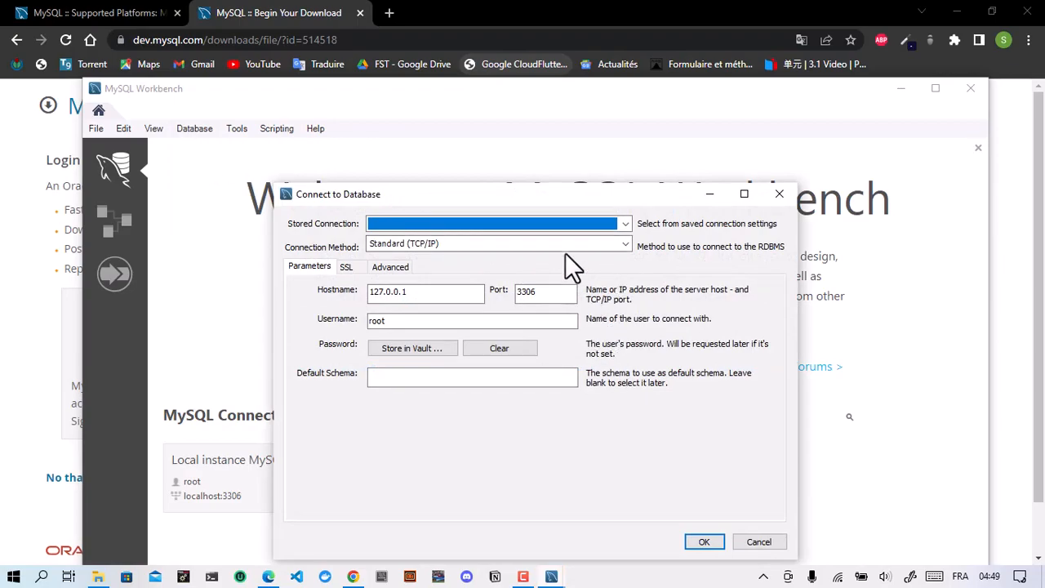
left_click(544, 227)
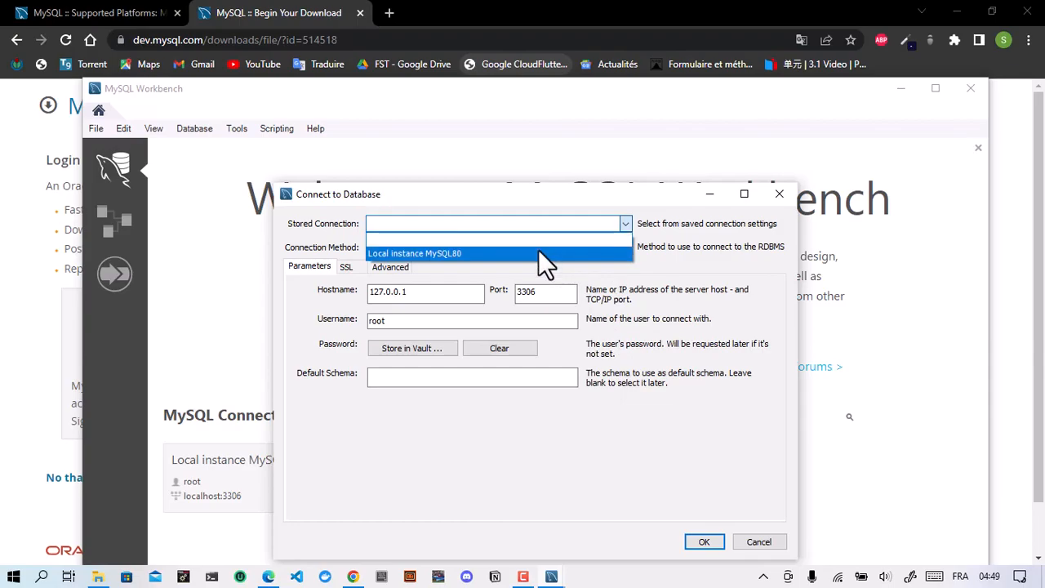
left_click(538, 251)
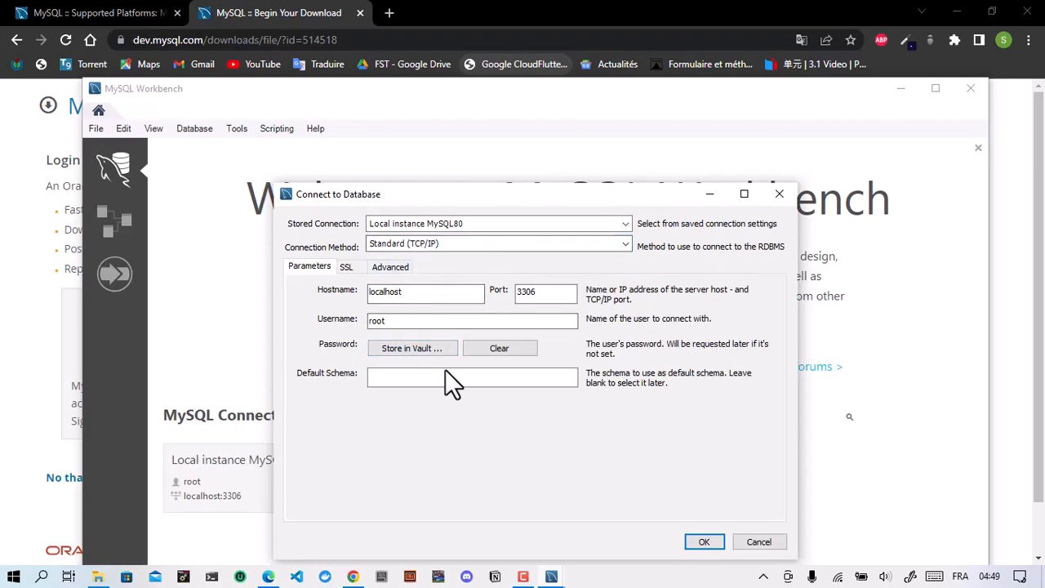
left_click(704, 545)
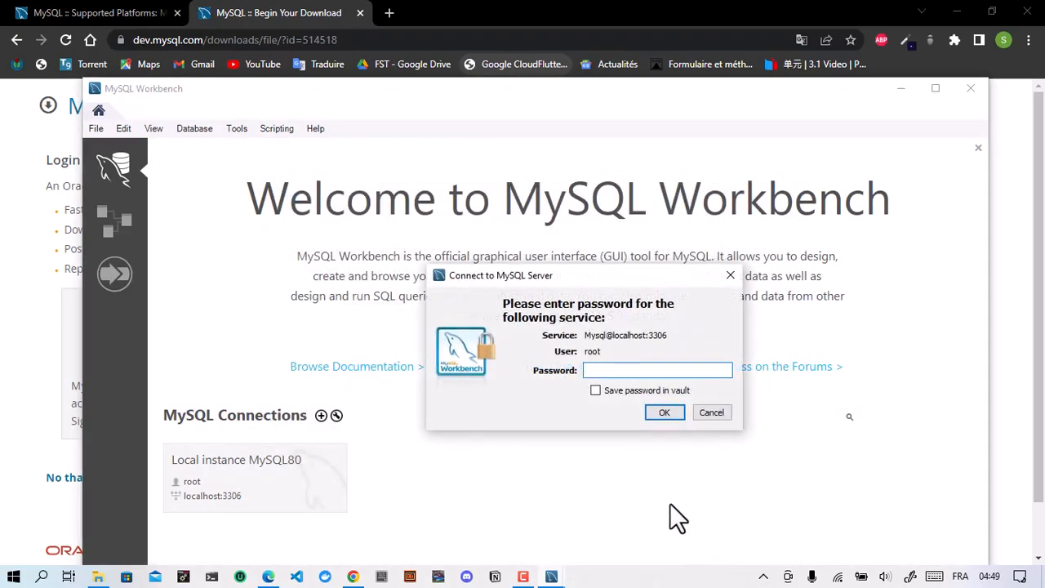
Step: Enter the root password, save it in the vault, and open the SQL editor
type("*****")
key("Caps_Lock")
type("******")
left_click(595, 391)
left_click(595, 392)
left_click(596, 392)
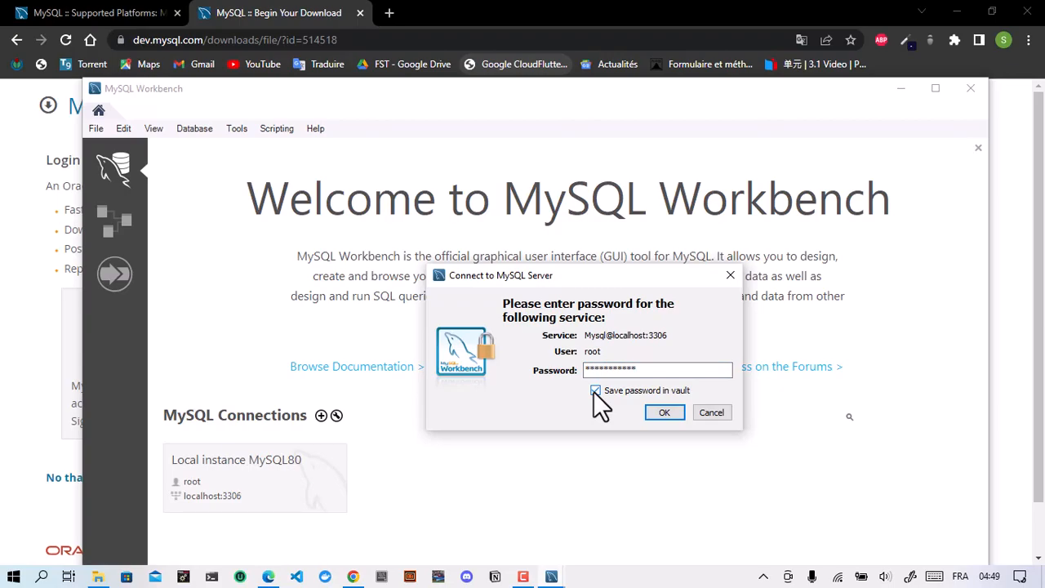
left_click(655, 416)
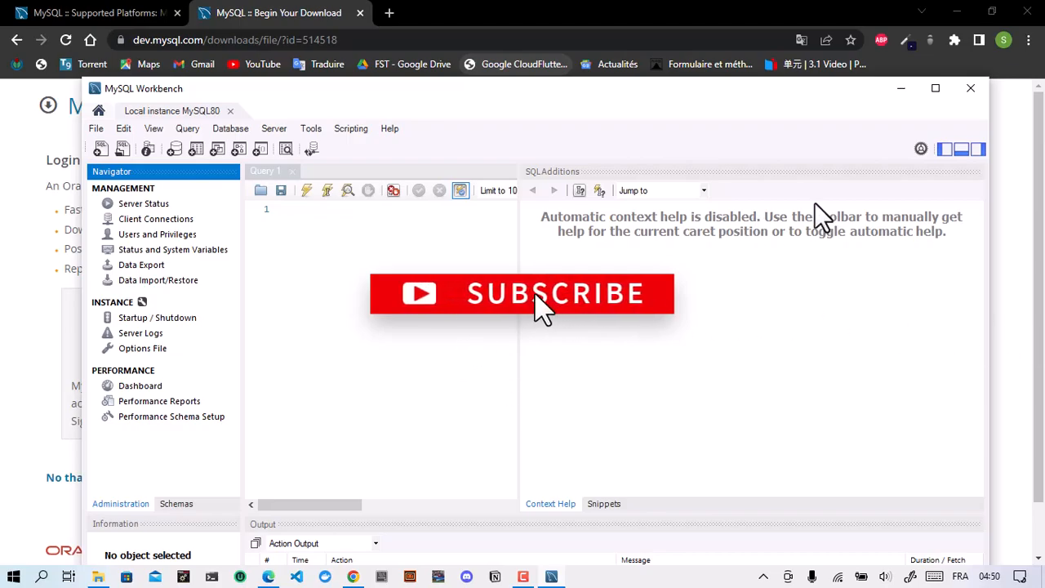
left_click(935, 88)
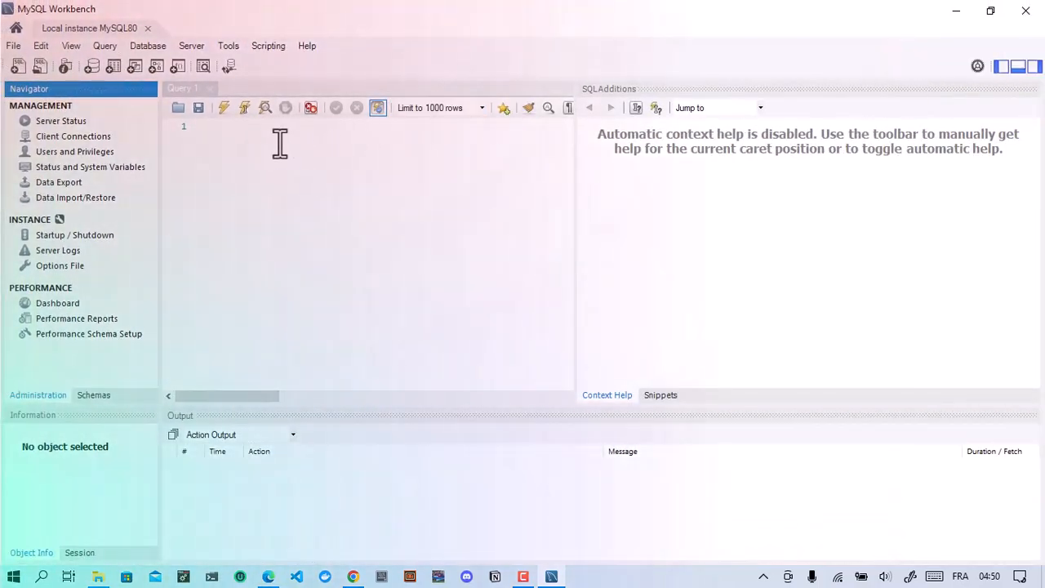
left_click(280, 144)
type("sele")
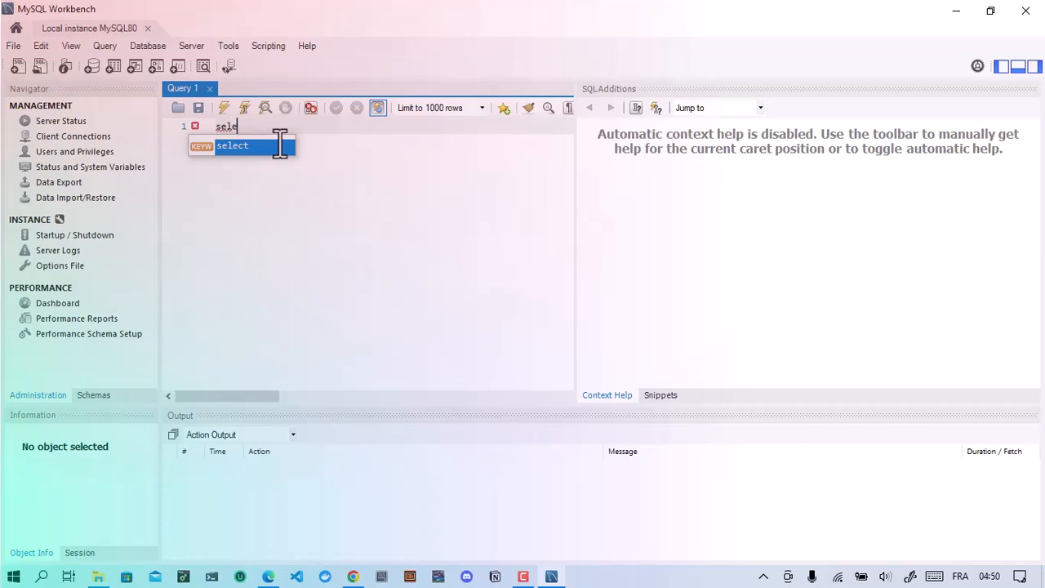
key("Return")
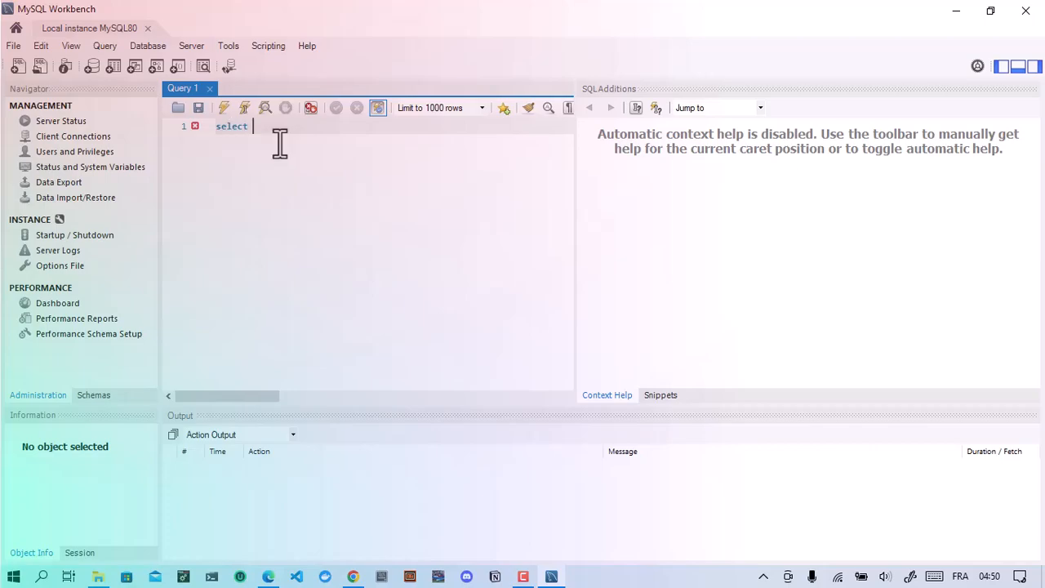
type("@@")
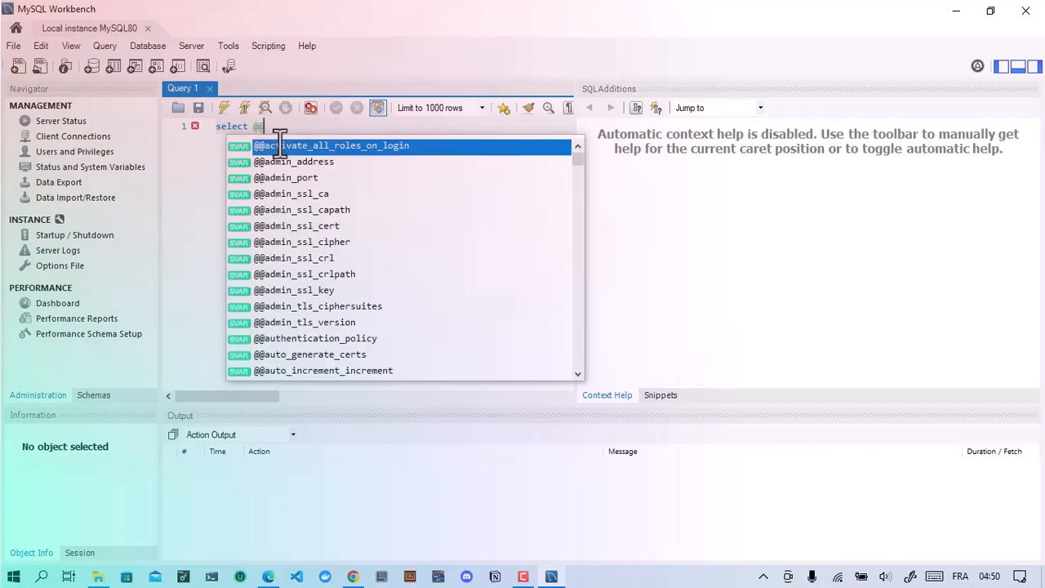
type("ver")
key("Return")
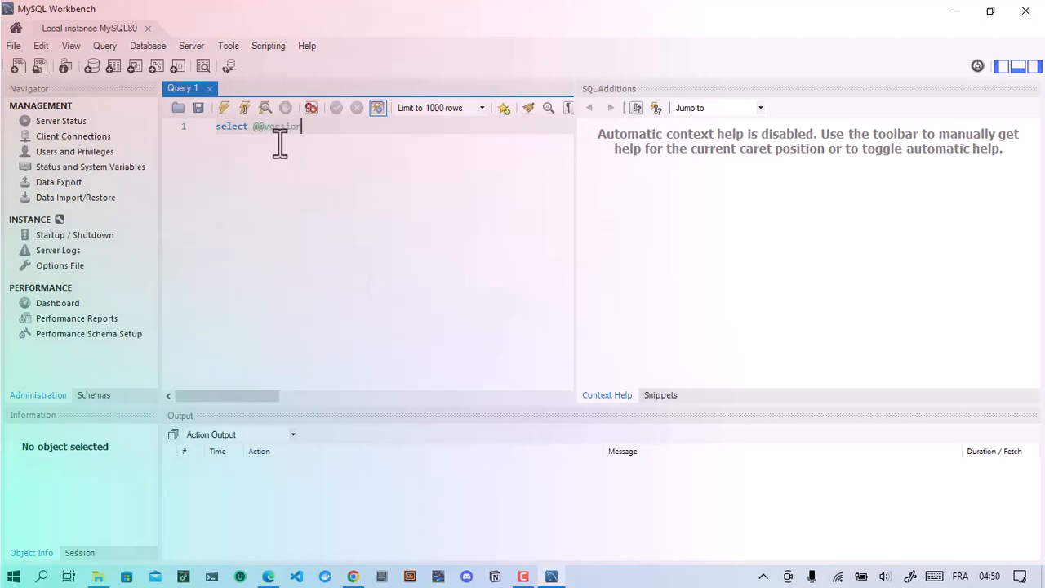
type(";")
left_click(220, 112)
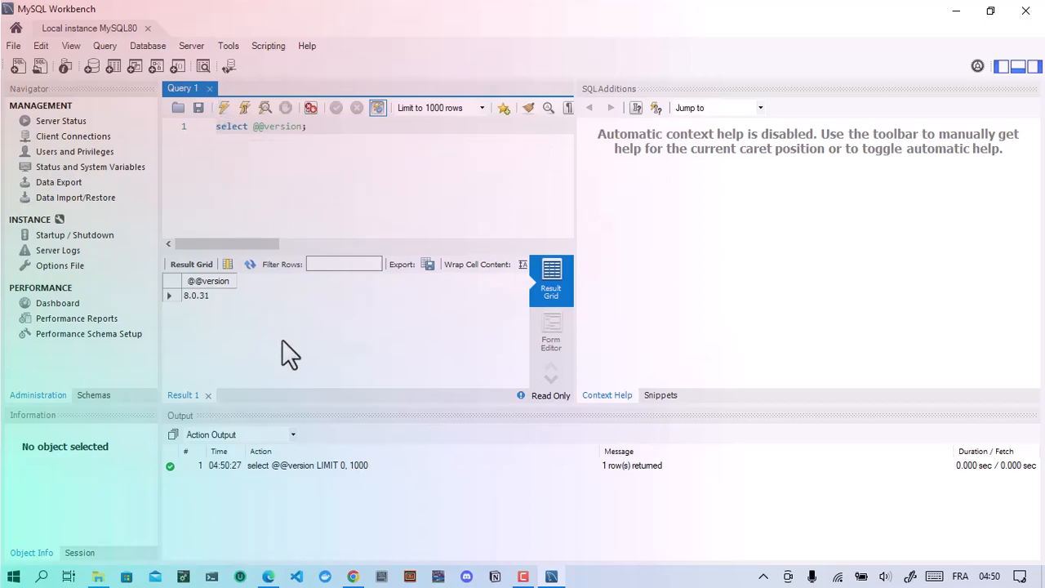
left_click(197, 297)
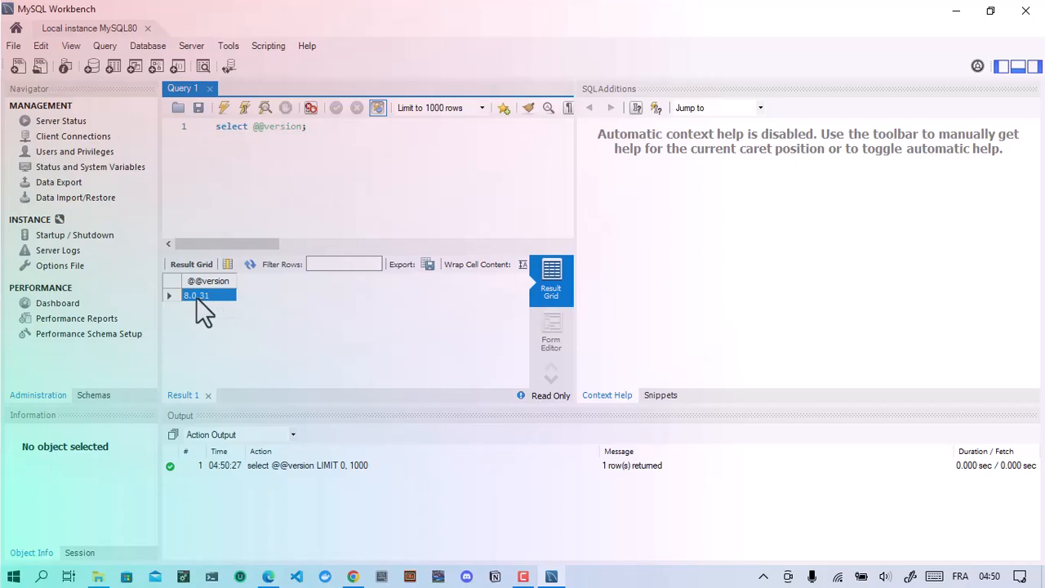